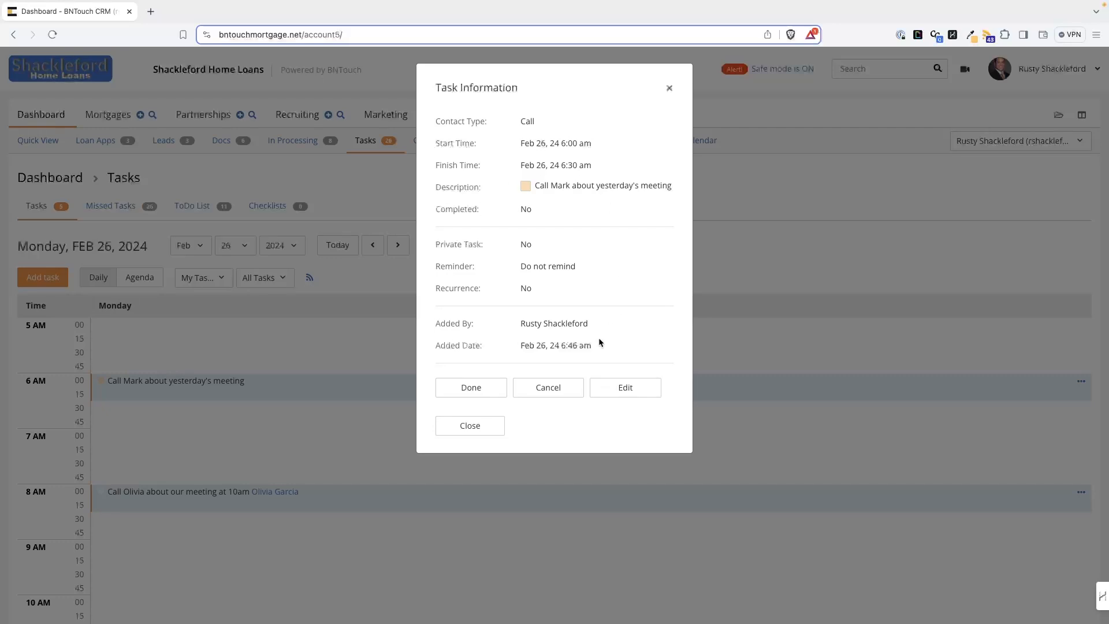
Step: Mark the 6 AM 'Call Mark about yesterday's meeting' task as done
{"action": "left_click", "coordinate": [471, 387]}
Step: View the details of the 11 AM 'Call Ms. Garcia back' task and close them
{"action": "scroll", "coordinate": [308, 414], "scroll_direction": "down", "scroll_amount": 2}
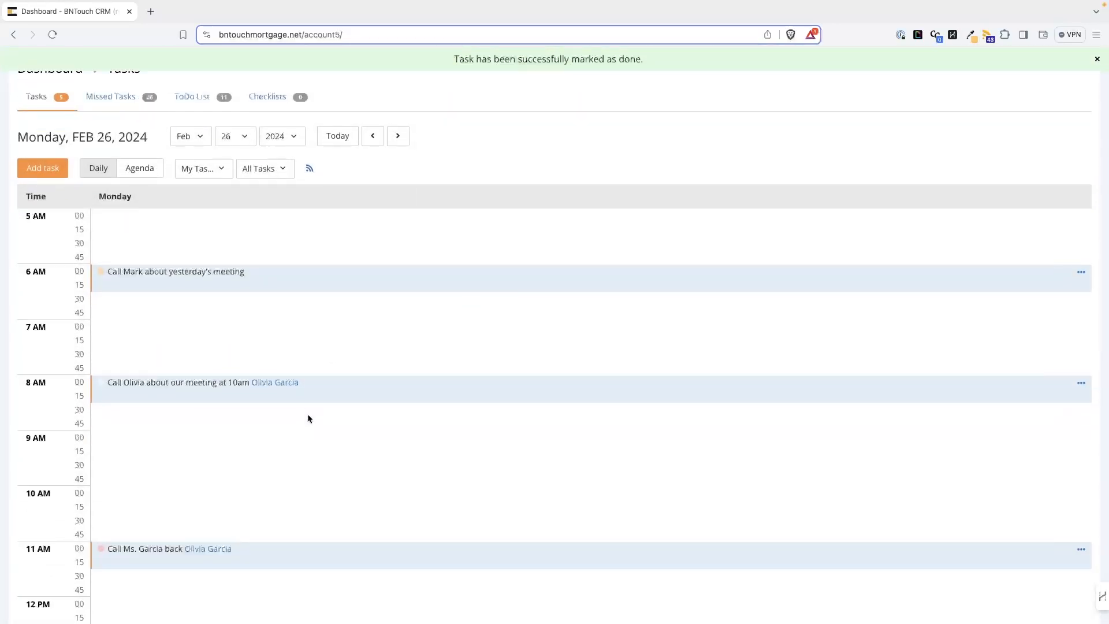
{"action": "scroll", "coordinate": [307, 414], "scroll_direction": "down", "scroll_amount": 3}
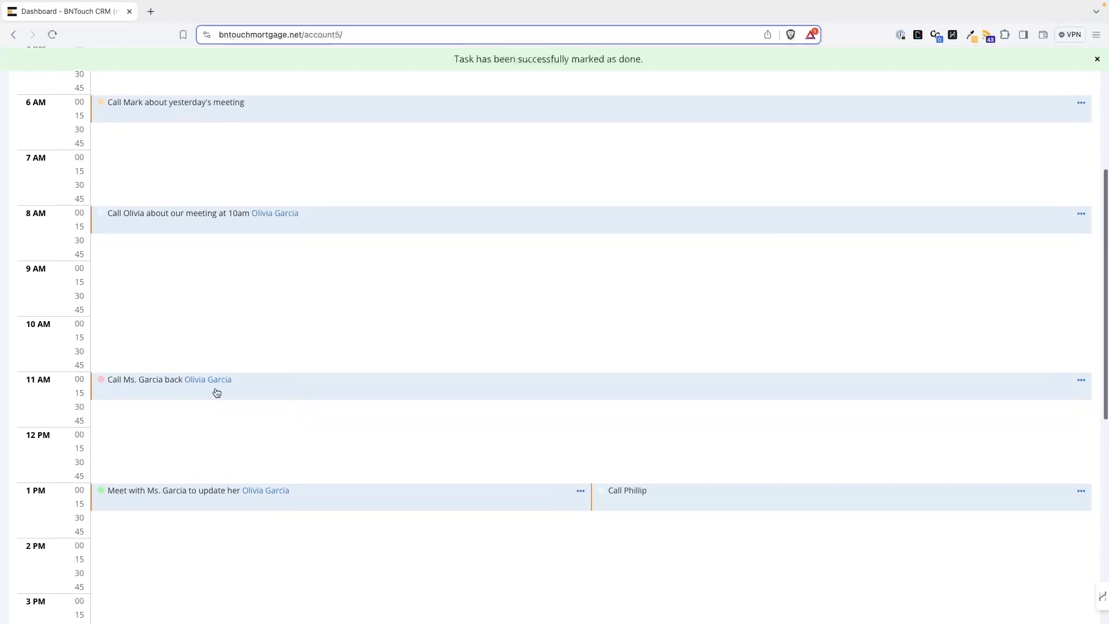
{"action": "left_click", "coordinate": [204, 385]}
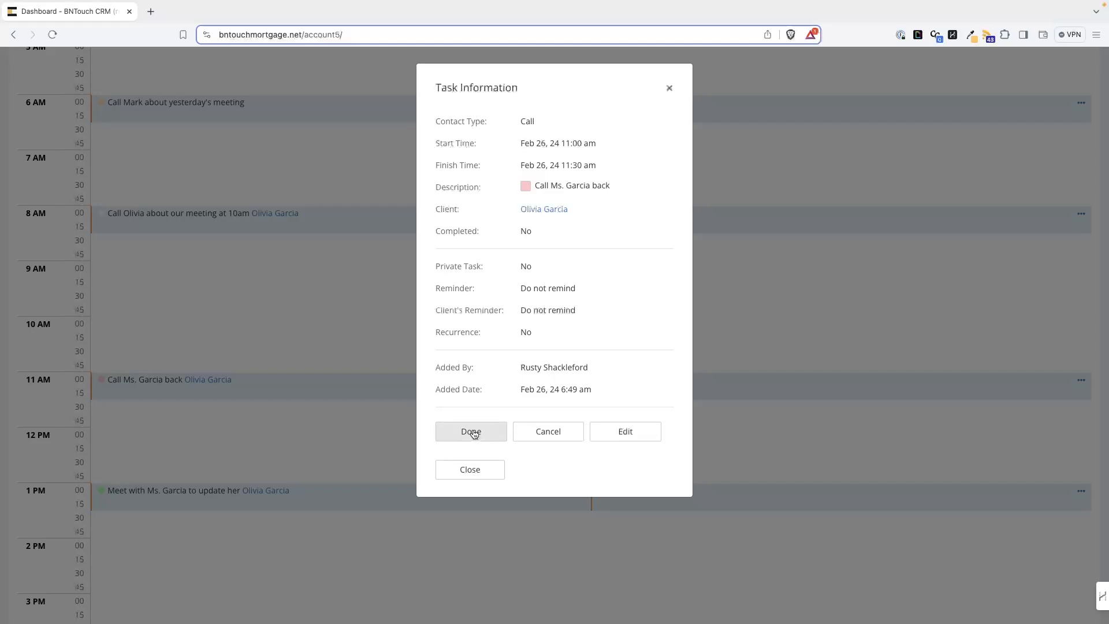
{"action": "left_click", "coordinate": [470, 469]}
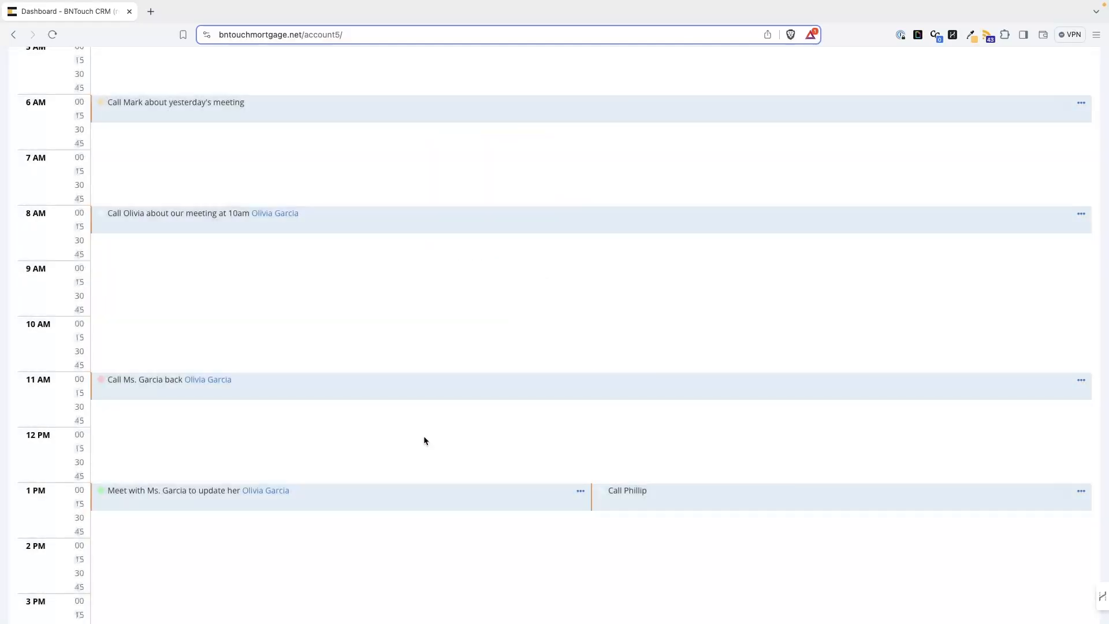
{"action": "scroll", "coordinate": [297, 327], "scroll_direction": "up", "scroll_amount": 5}
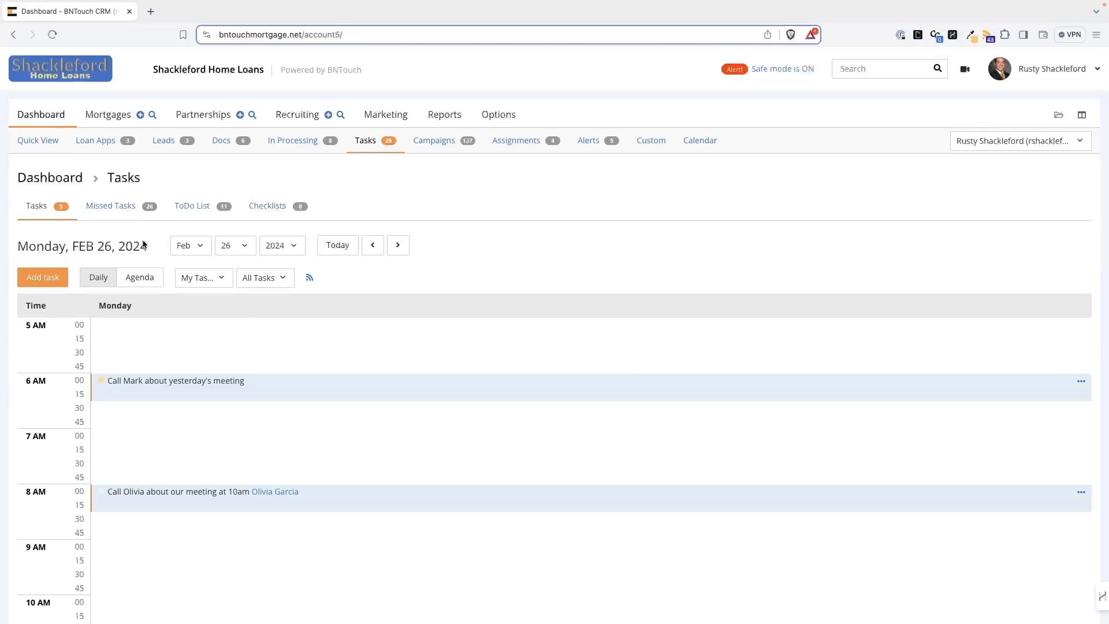
{"action": "left_click", "coordinate": [206, 117]}
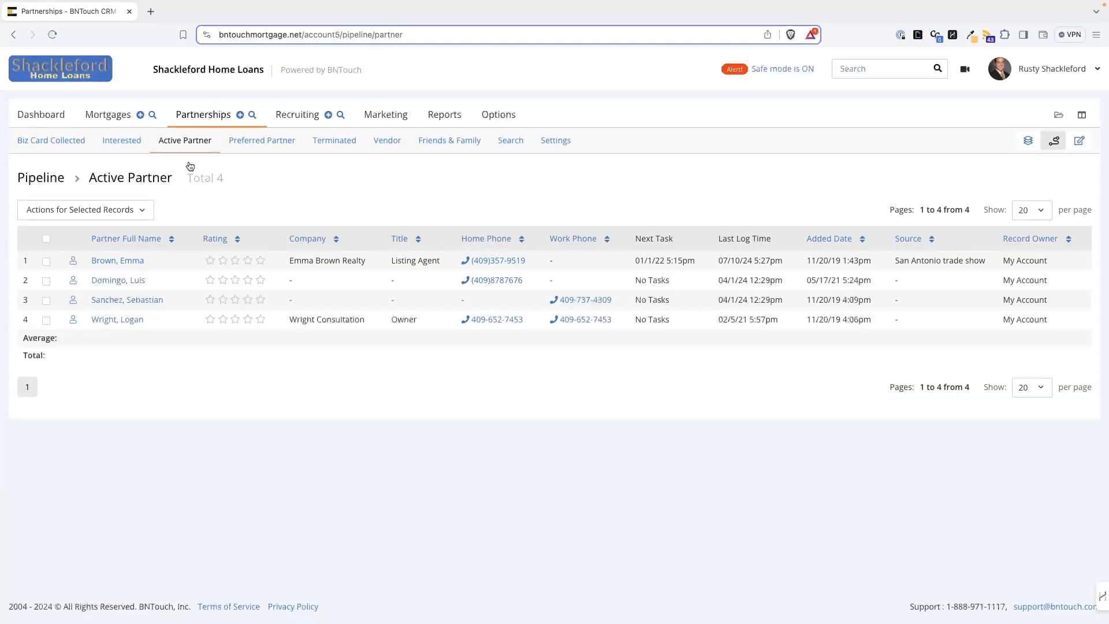
{"action": "left_click", "coordinate": [126, 262]}
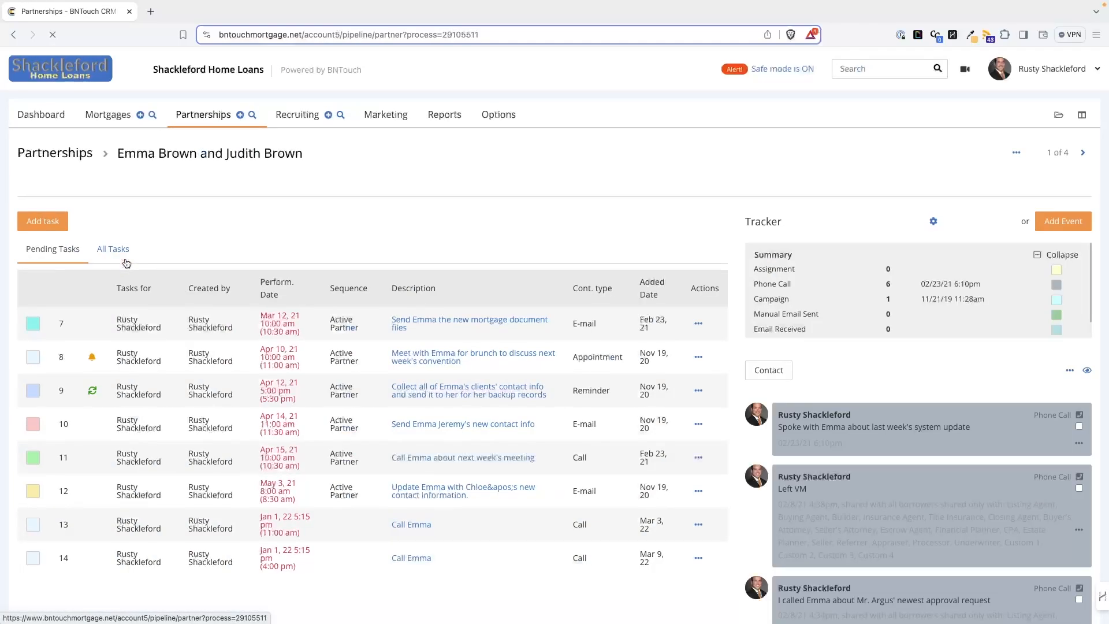
Step: Add a Call task for 07/11/2024 starting at 10 am with the description 'Call Emma'
{"action": "left_click", "coordinate": [51, 224]}
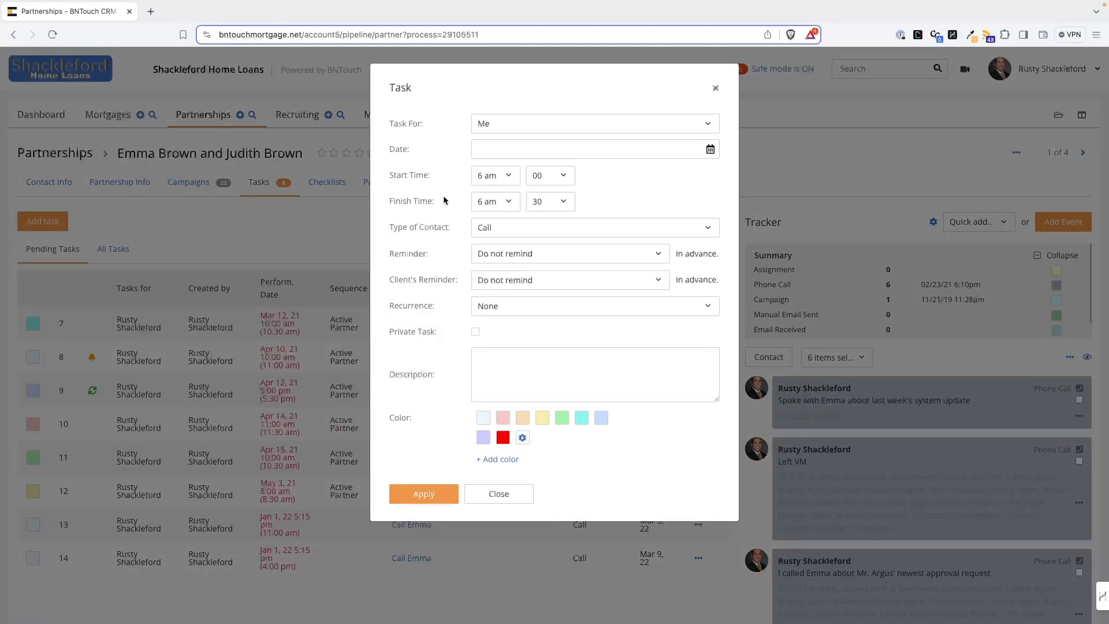
{"action": "left_click", "coordinate": [504, 152]}
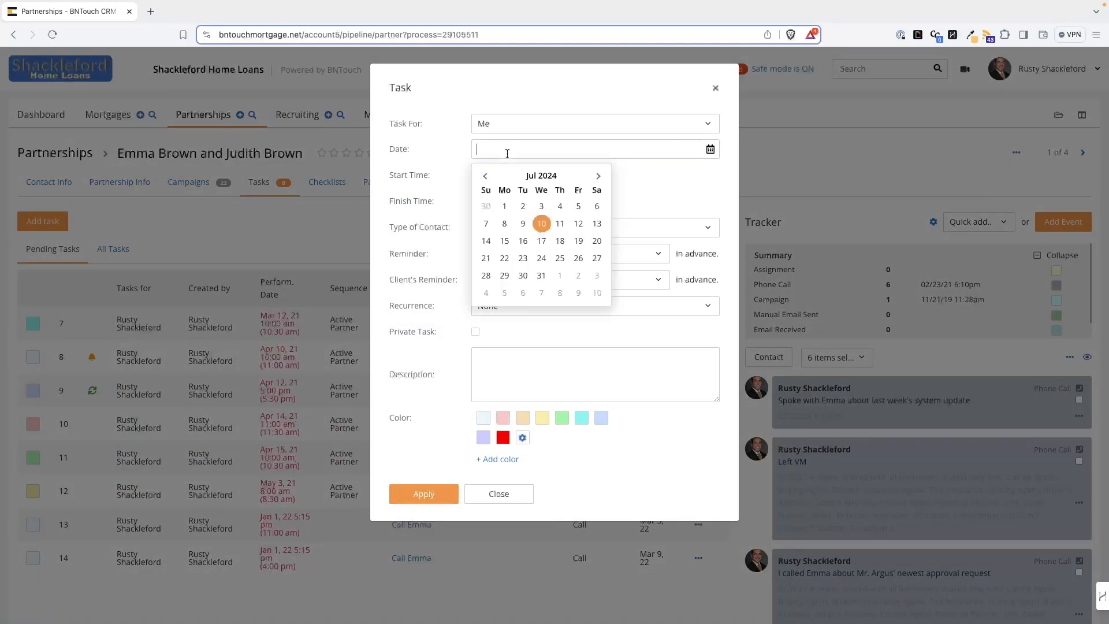
{"action": "left_click", "coordinate": [559, 223]}
{"action": "left_click", "coordinate": [487, 174]}
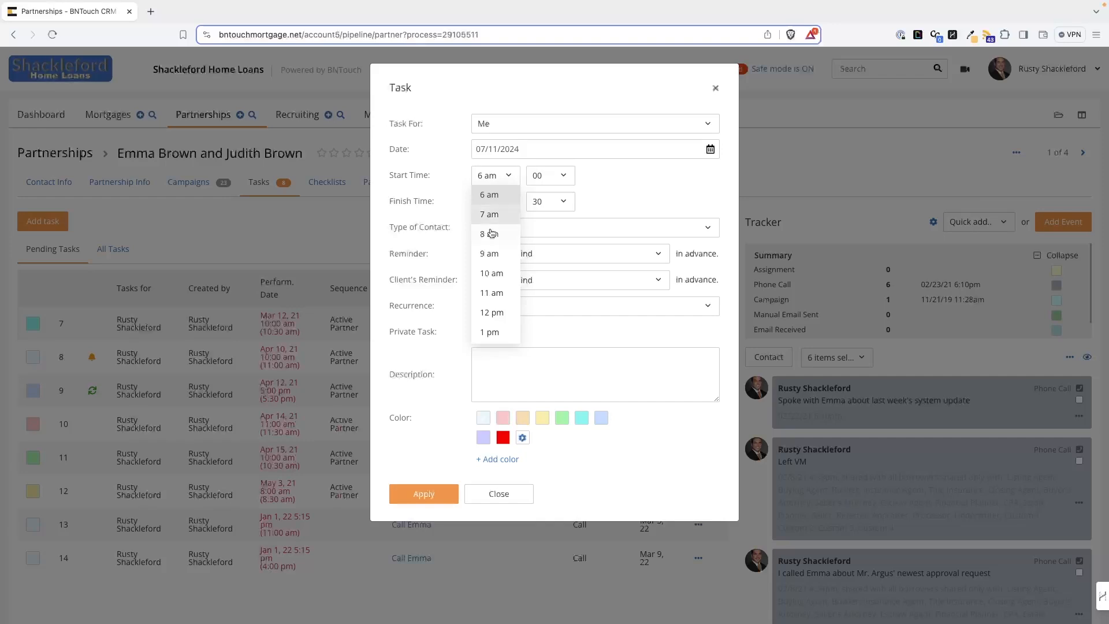
{"action": "left_click", "coordinate": [491, 273]}
{"action": "left_click", "coordinate": [508, 374]}
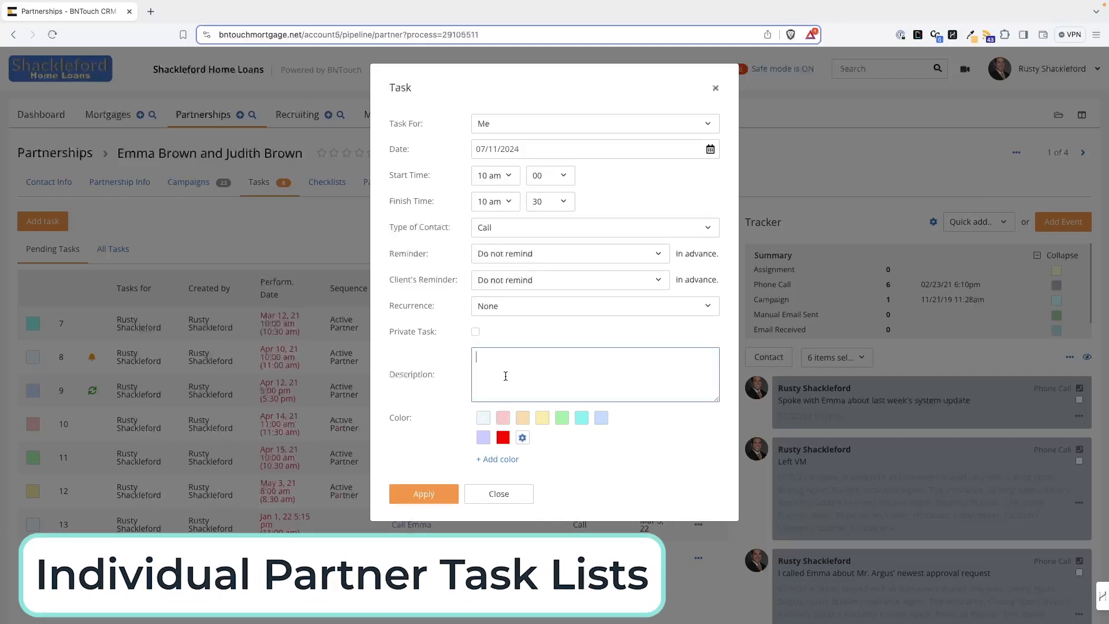
{"action": "type", "text": "Call Emma"}
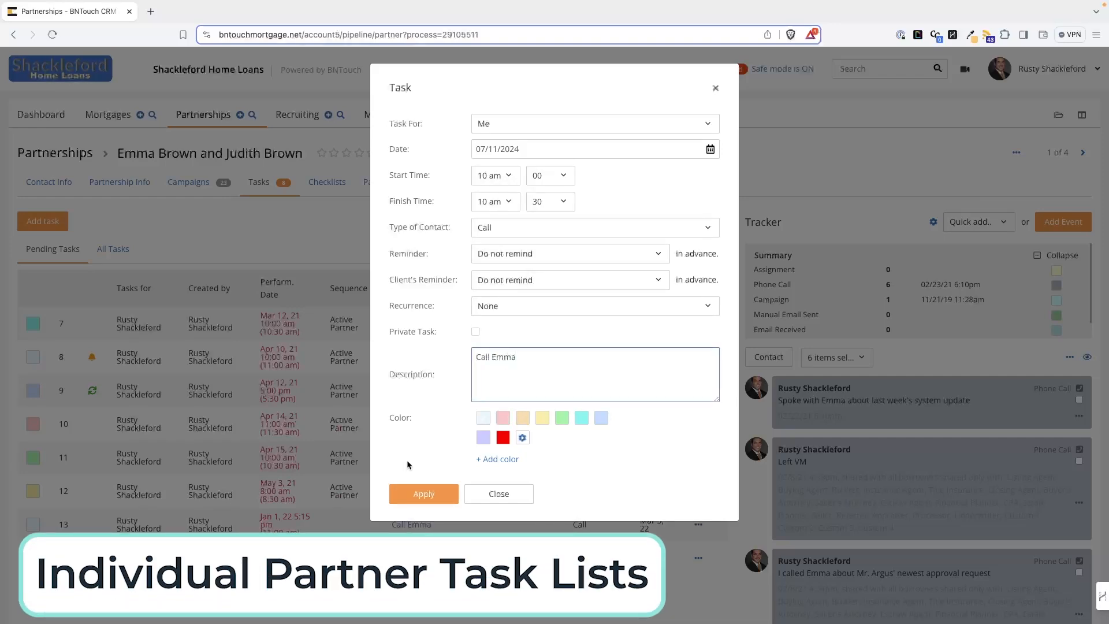
{"action": "left_click", "coordinate": [423, 489]}
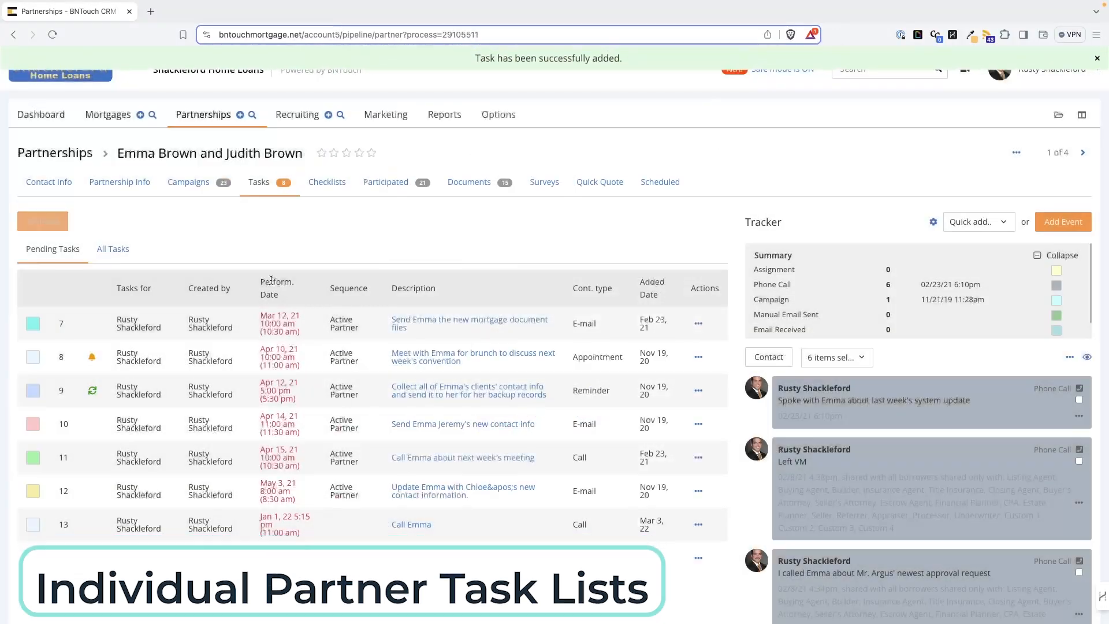
{"action": "left_click", "coordinate": [201, 119]}
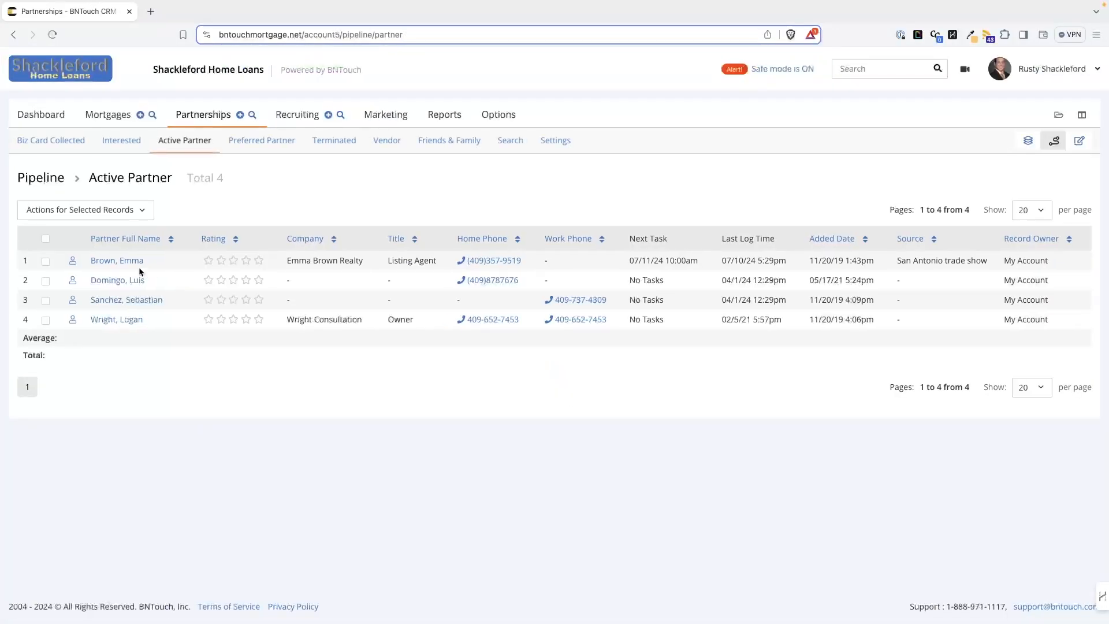
{"action": "left_click", "coordinate": [124, 262]}
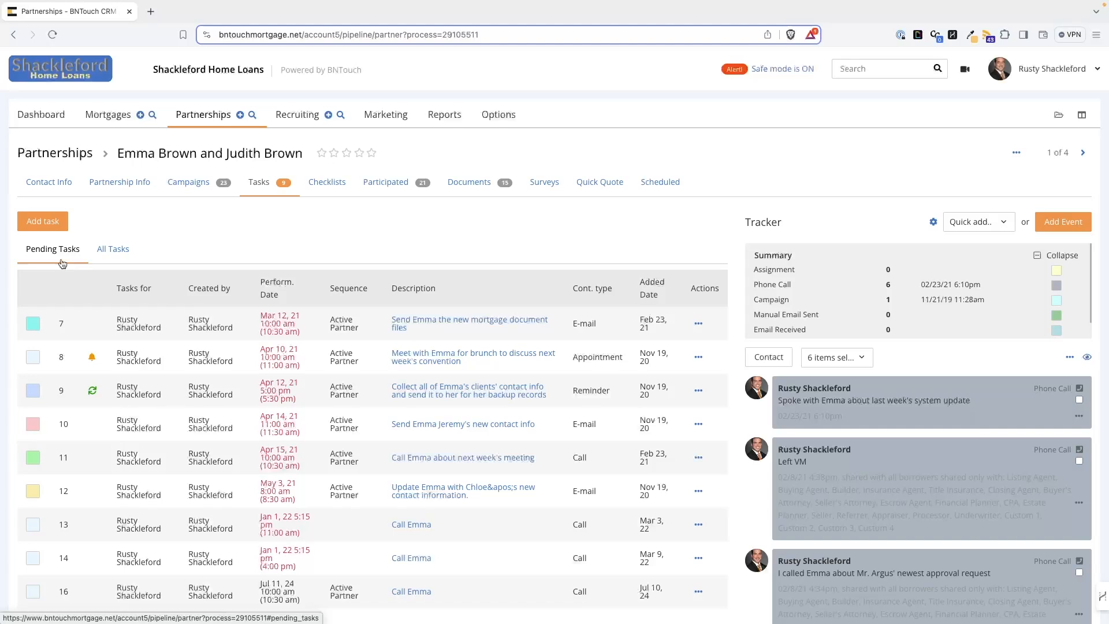
Step: Examine Emma's complete task history under All Tasks, then switch back to pending tasks
{"action": "left_click", "coordinate": [116, 251]}
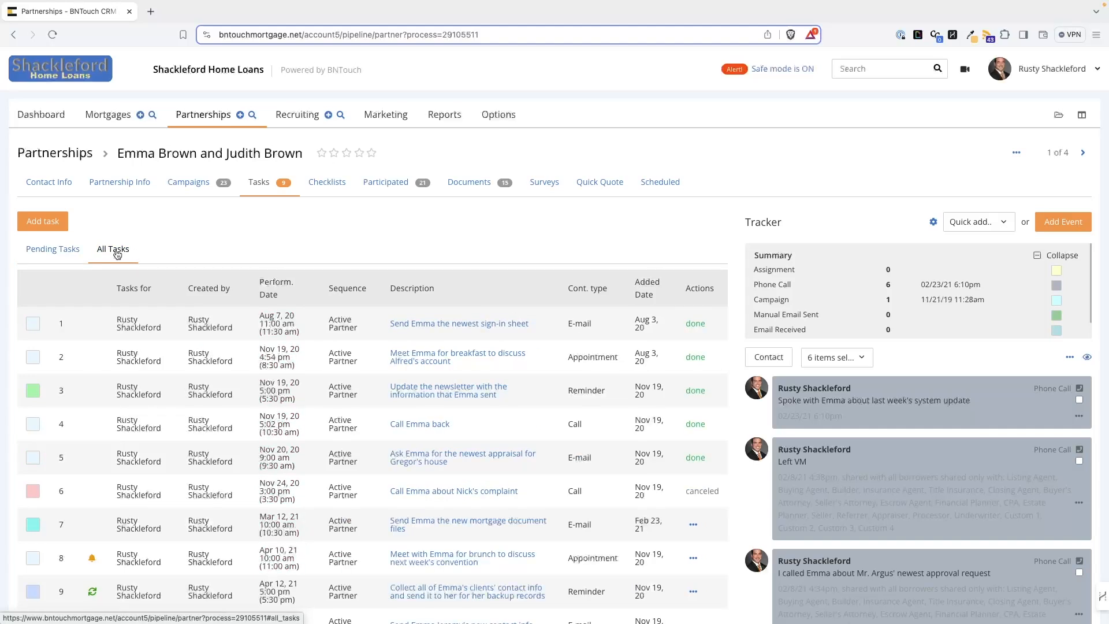
{"action": "scroll", "coordinate": [129, 404], "scroll_direction": "down", "scroll_amount": 6}
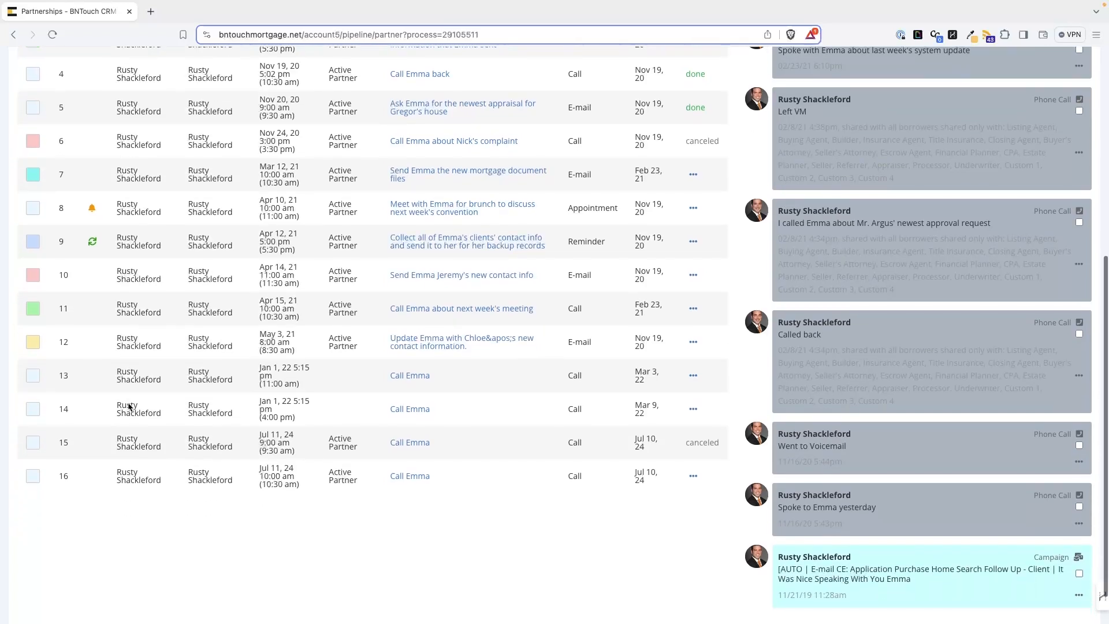
{"action": "scroll", "coordinate": [128, 406], "scroll_direction": "up", "scroll_amount": 1}
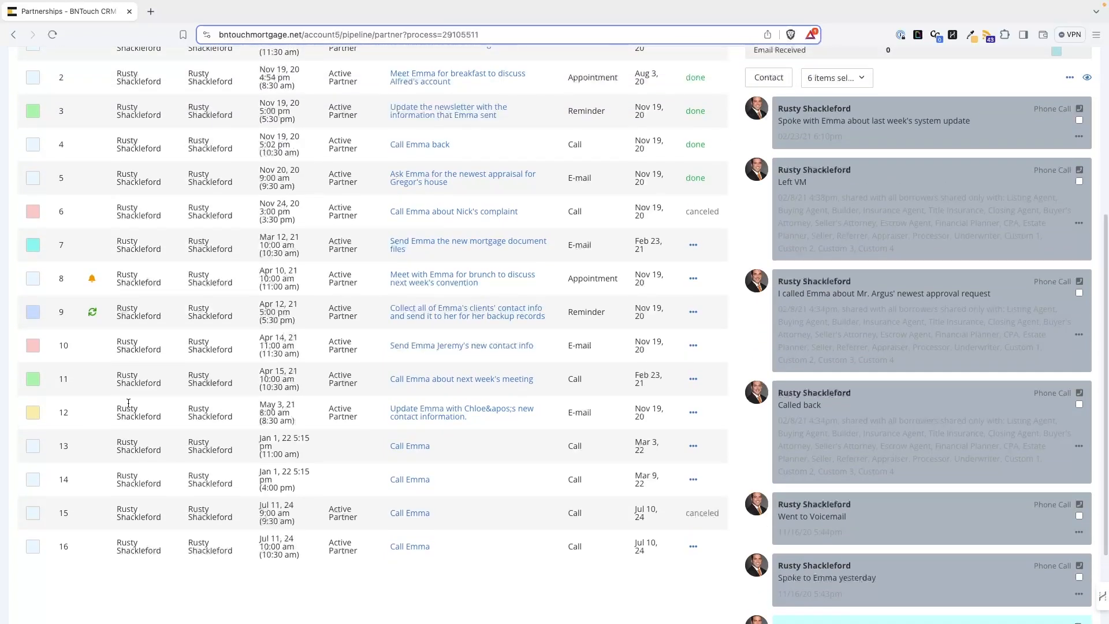
{"action": "scroll", "coordinate": [129, 403], "scroll_direction": "up", "scroll_amount": 4}
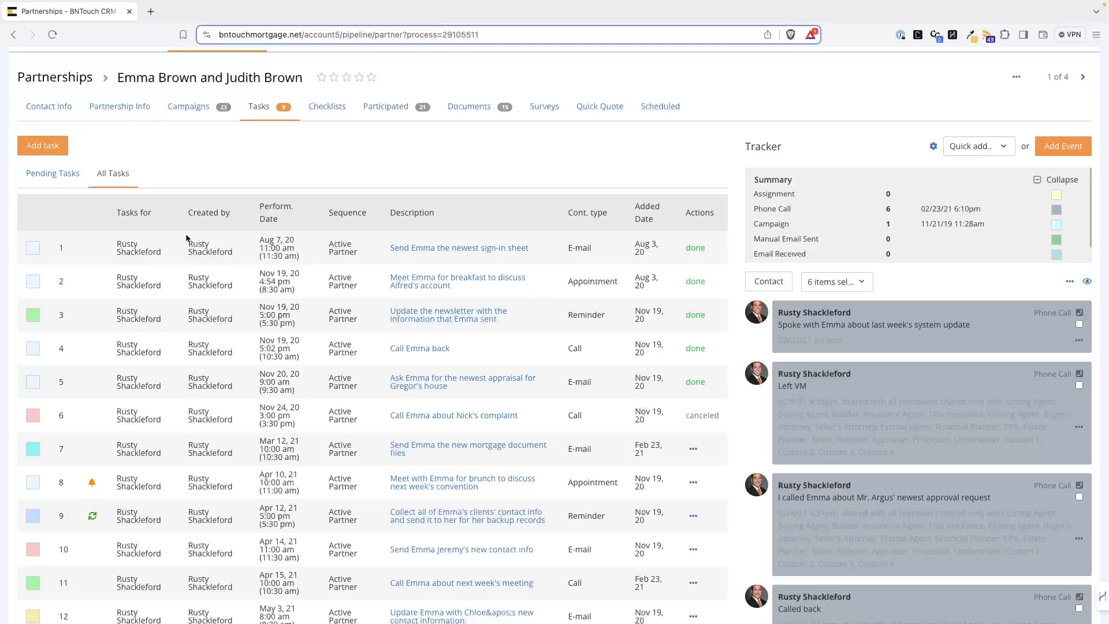
{"action": "left_click", "coordinate": [53, 180]}
{"action": "left_click", "coordinate": [53, 180]}
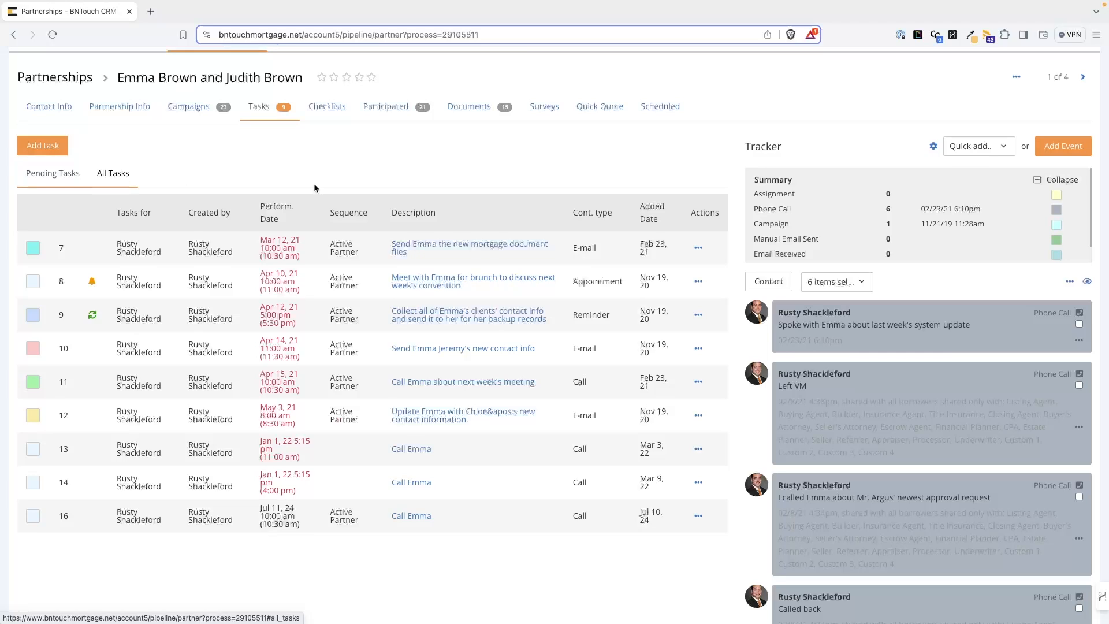
Step: Open the actions of the 'Send Emma the new mortgage document files' task and reschedule it
{"action": "left_click", "coordinate": [698, 249]}
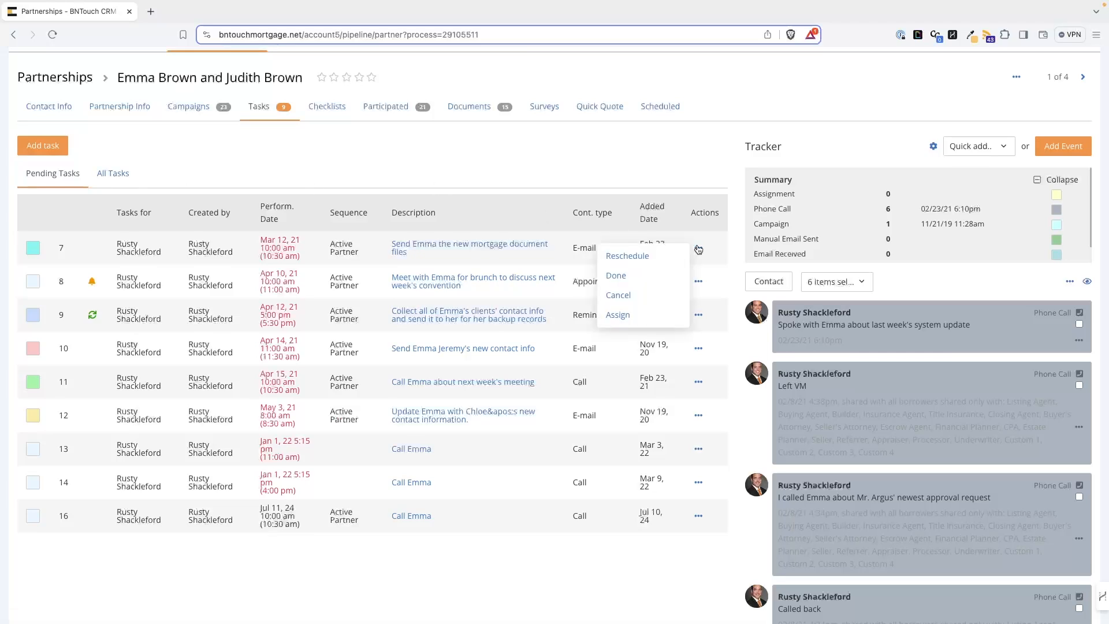
{"action": "left_click", "coordinate": [698, 249]}
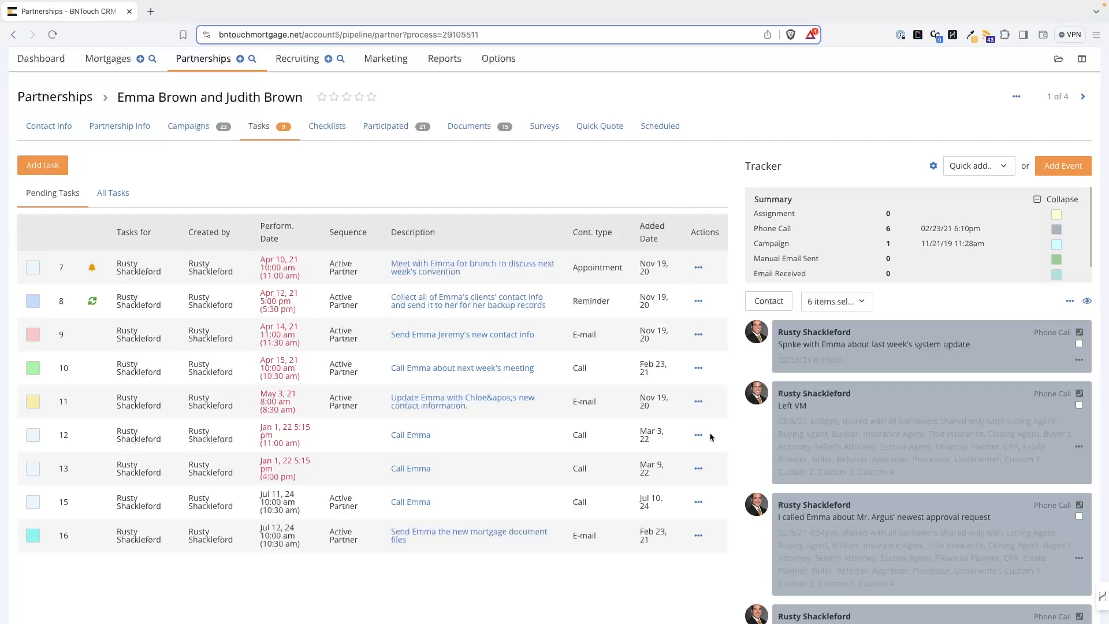
Step: Reschedule the 'Send Emma the new mortgage document files' task to start at 12 pm
{"action": "left_click", "coordinate": [698, 502]}
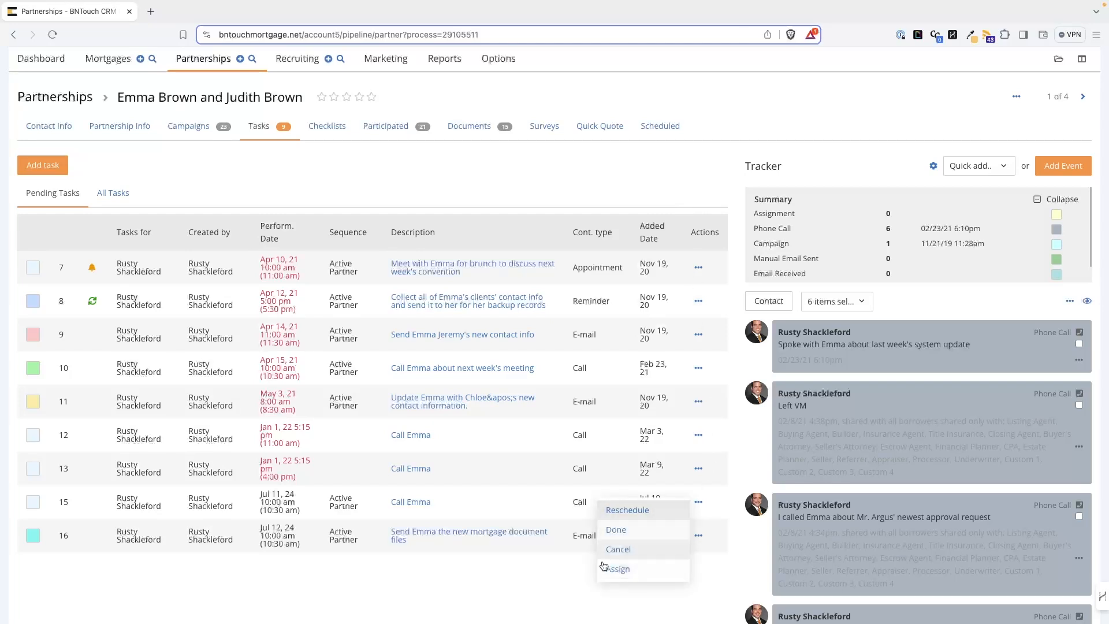
{"action": "left_click", "coordinate": [736, 465]}
{"action": "left_click", "coordinate": [699, 535]}
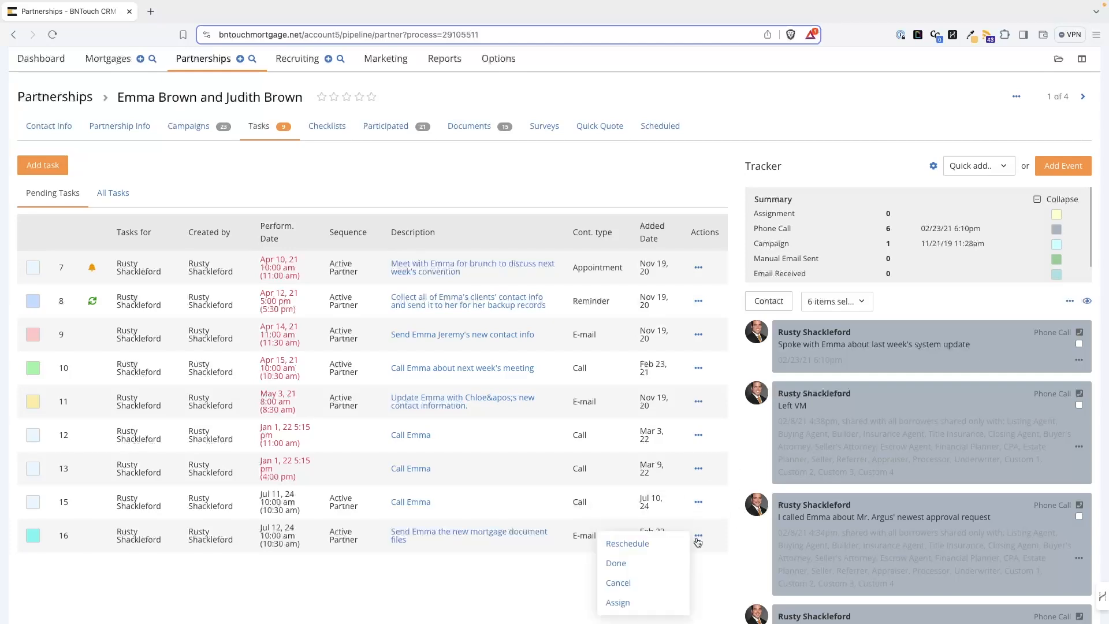
{"action": "left_click", "coordinate": [647, 544]}
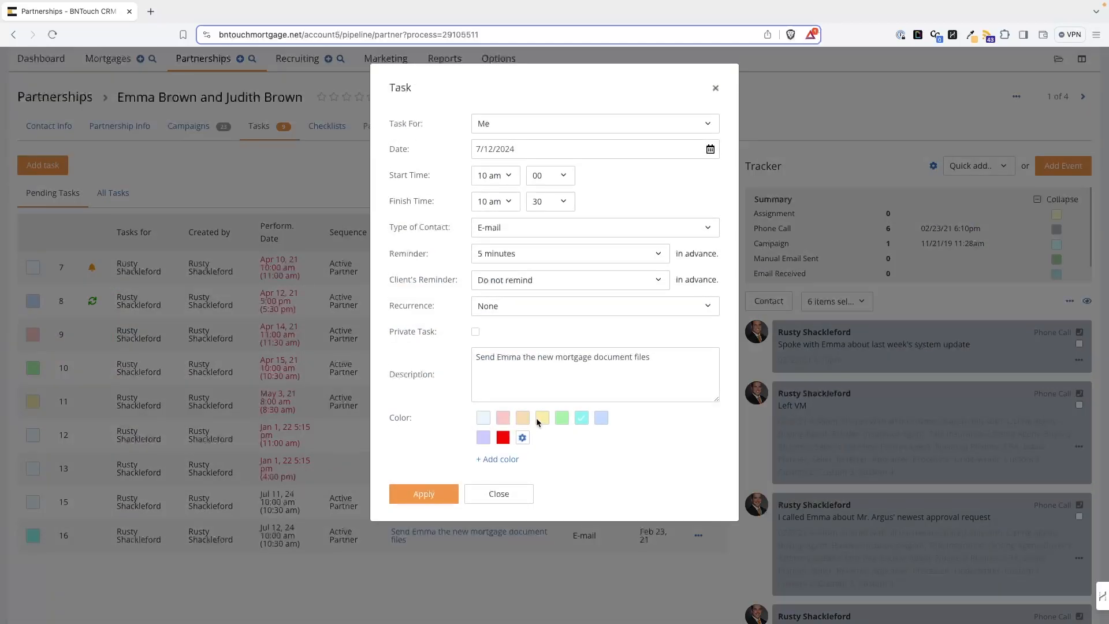
{"action": "left_click", "coordinate": [512, 169]}
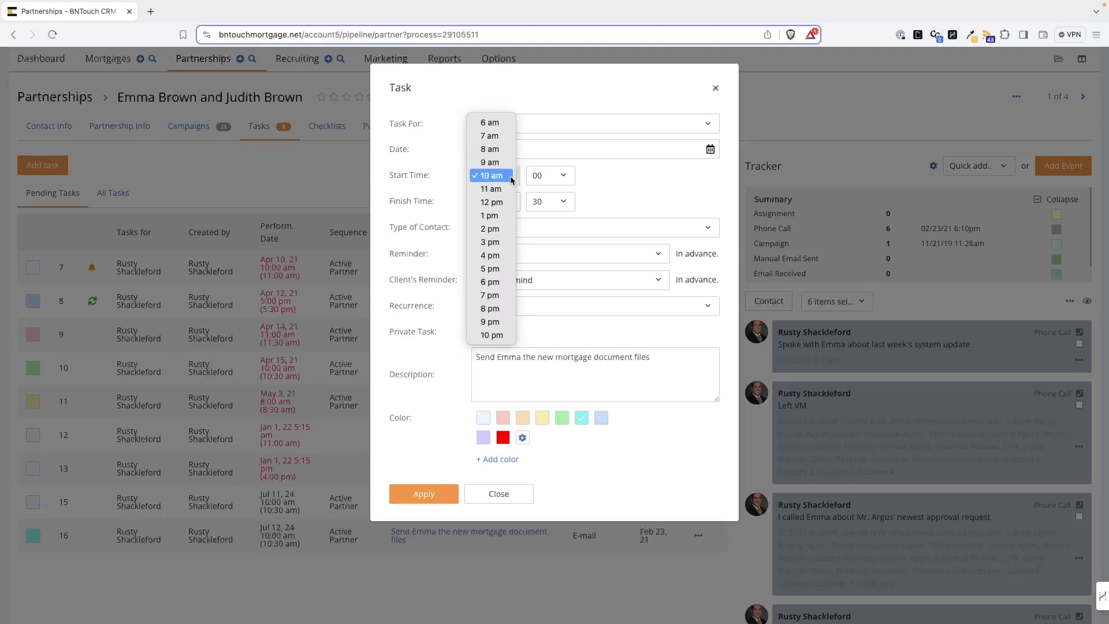
{"action": "left_click", "coordinate": [507, 198]}
{"action": "left_click", "coordinate": [424, 494]}
Step: Mark the 'Call Emma' task added Mar 9, 22 as done without a note
{"action": "left_click", "coordinate": [699, 535]}
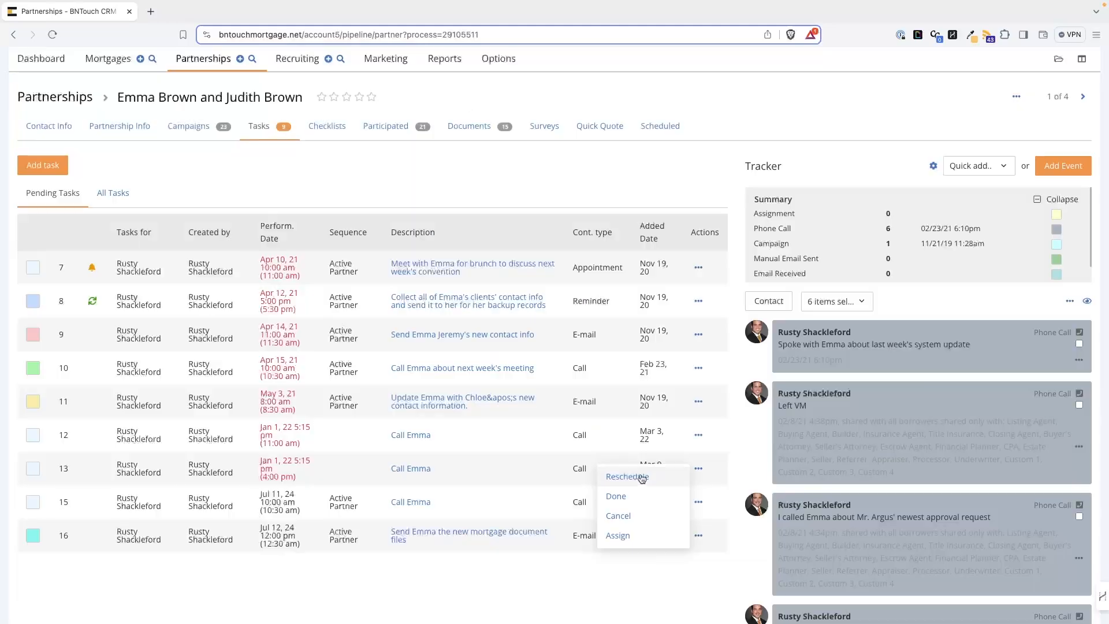
{"action": "left_click", "coordinate": [613, 495]}
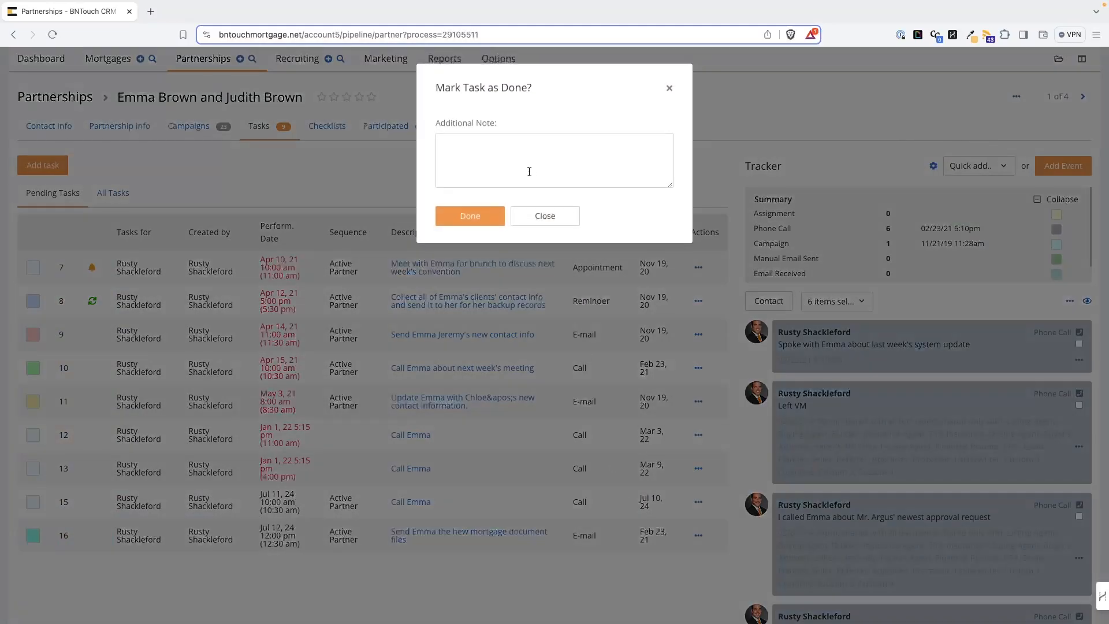
{"action": "left_click", "coordinate": [492, 218]}
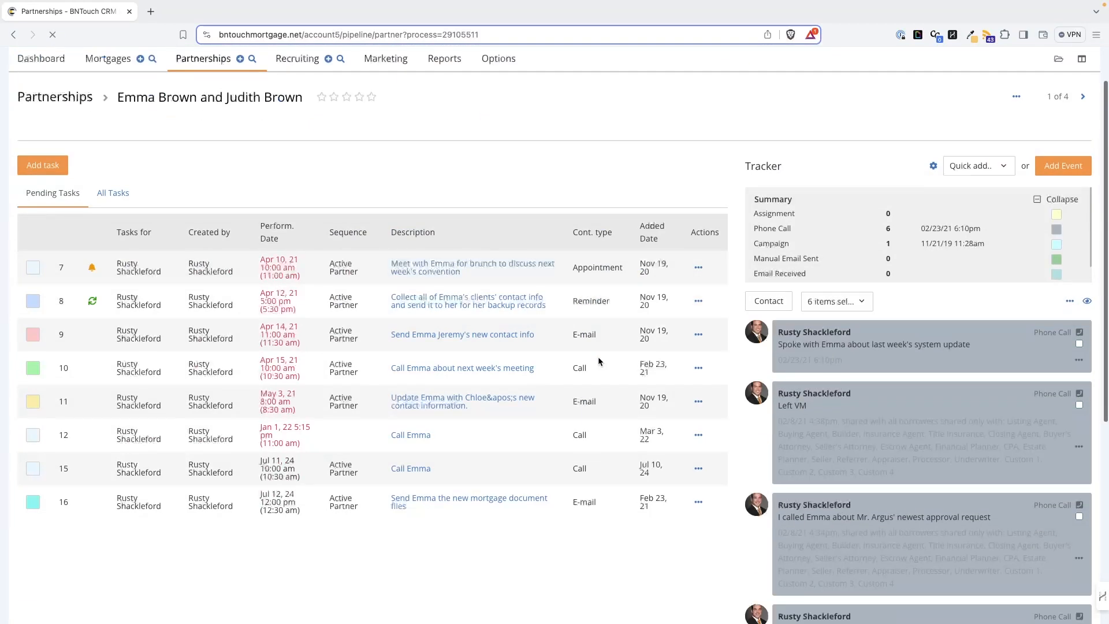
Step: Open the Assign dialog for the 'Call Emma about next week's meeting' task and check the available users
{"action": "left_click", "coordinate": [698, 368]}
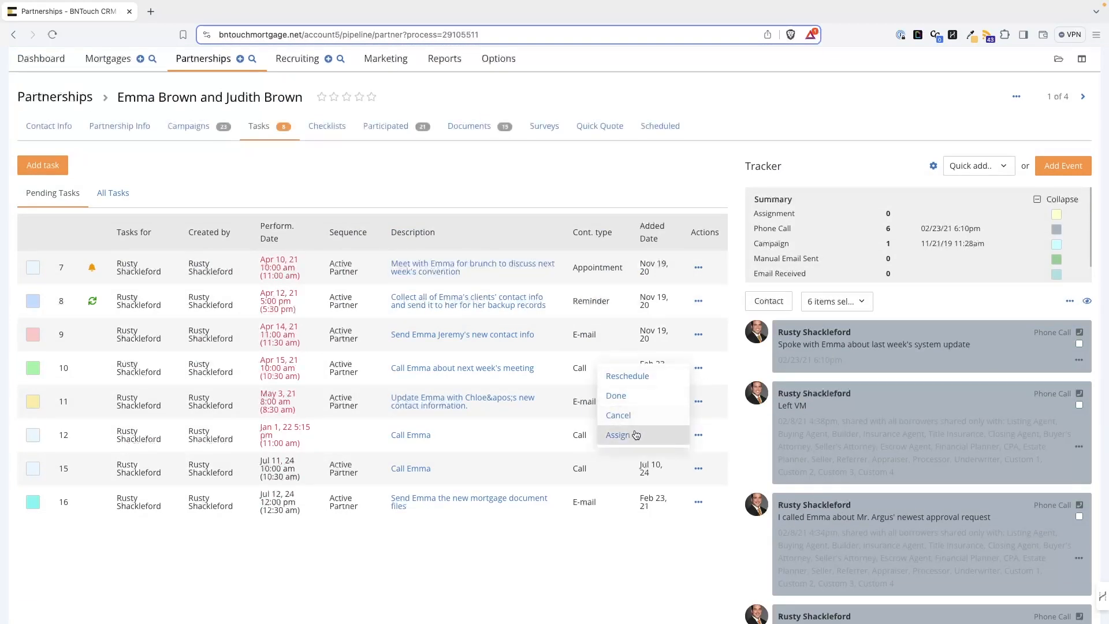
{"action": "left_click", "coordinate": [635, 435]}
{"action": "left_click", "coordinate": [553, 125]}
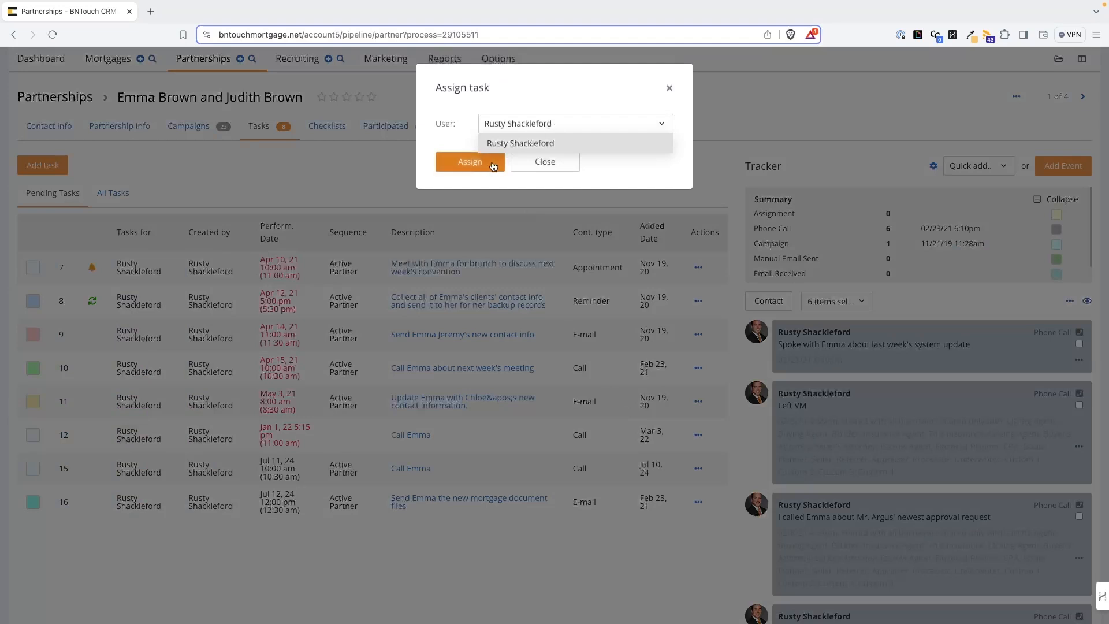
{"action": "left_click", "coordinate": [536, 168]}
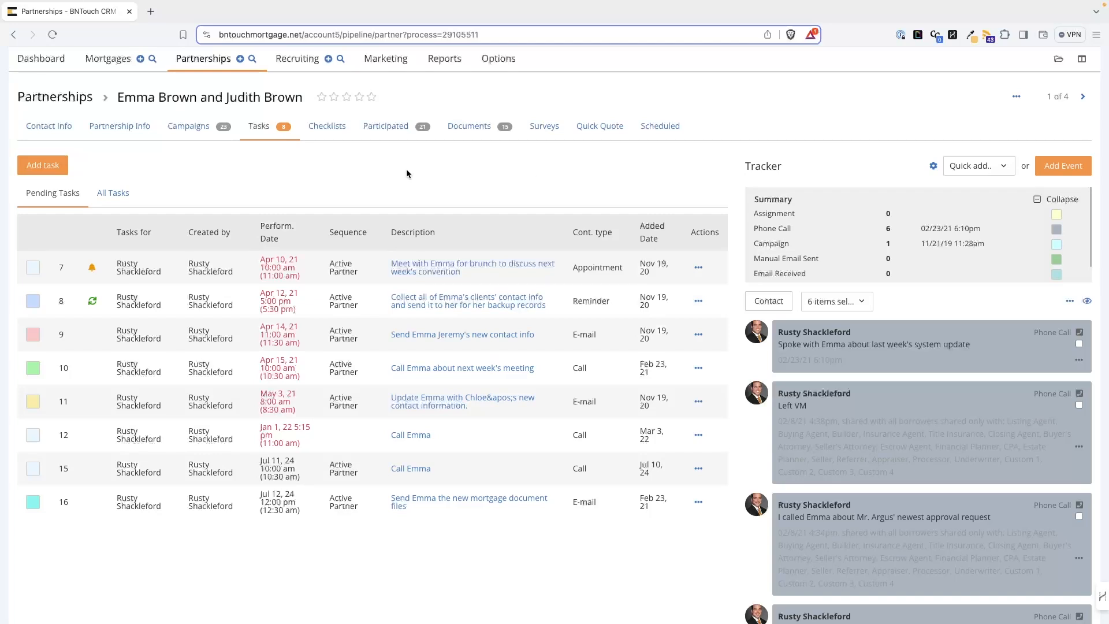
Step: Add a new task for Me dated 07/13/2024
{"action": "left_click", "coordinate": [48, 169]}
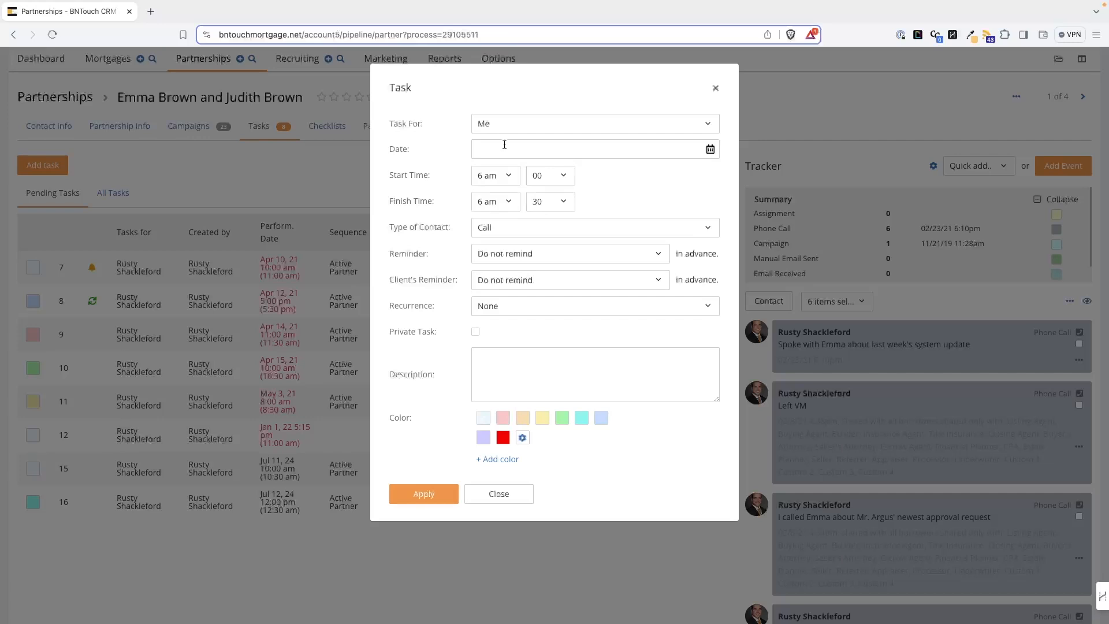
{"action": "left_click", "coordinate": [520, 123]}
{"action": "left_click", "coordinate": [522, 122]}
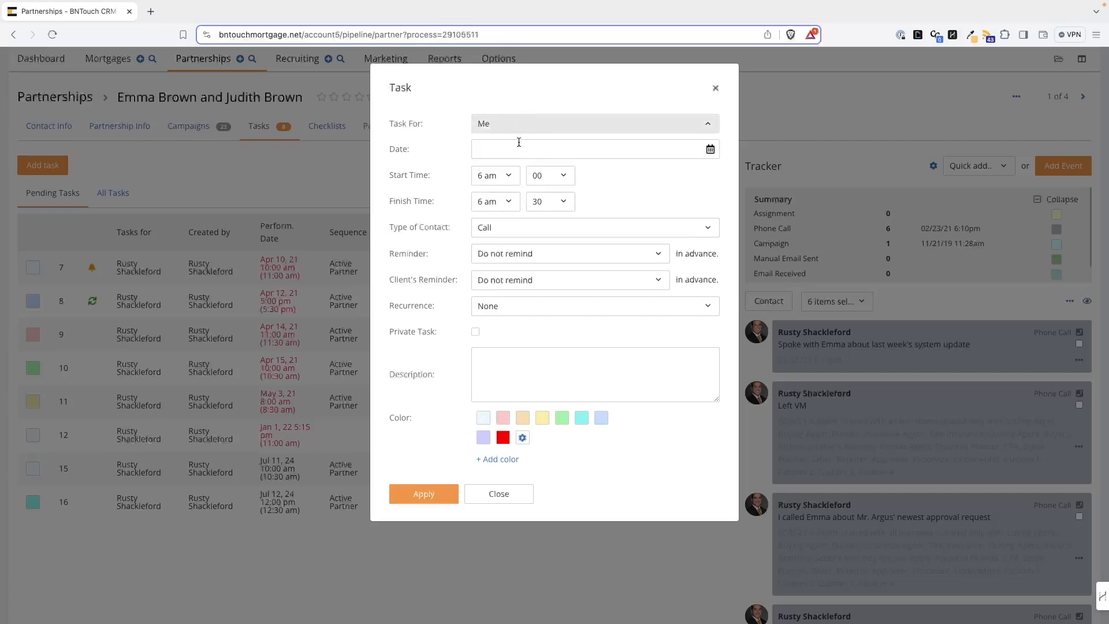
{"action": "left_click", "coordinate": [519, 144]}
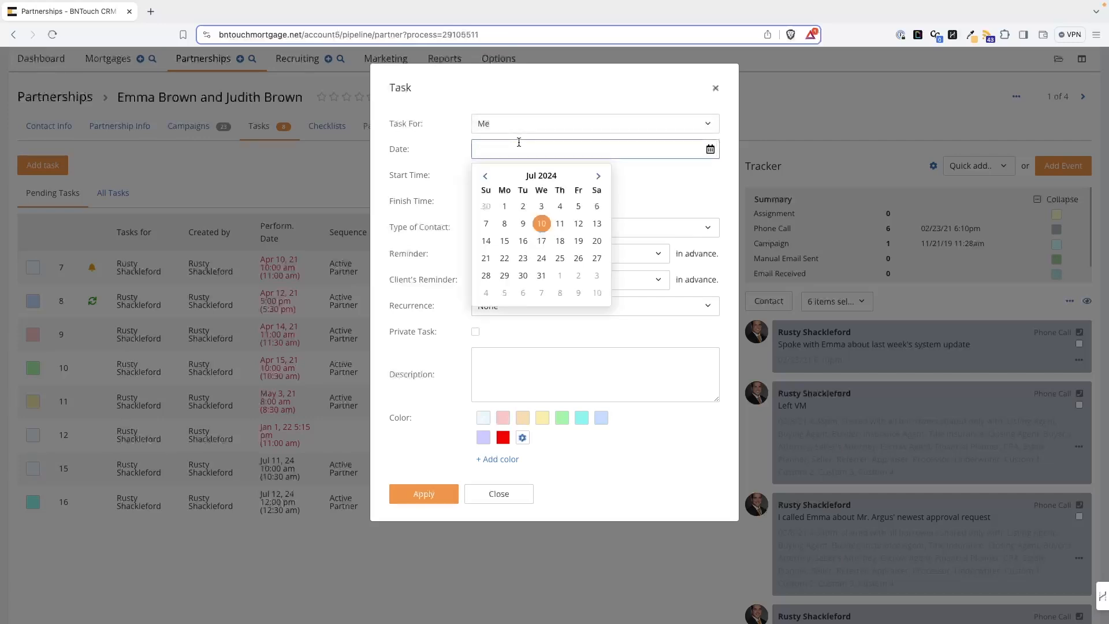
{"action": "left_click", "coordinate": [595, 224]}
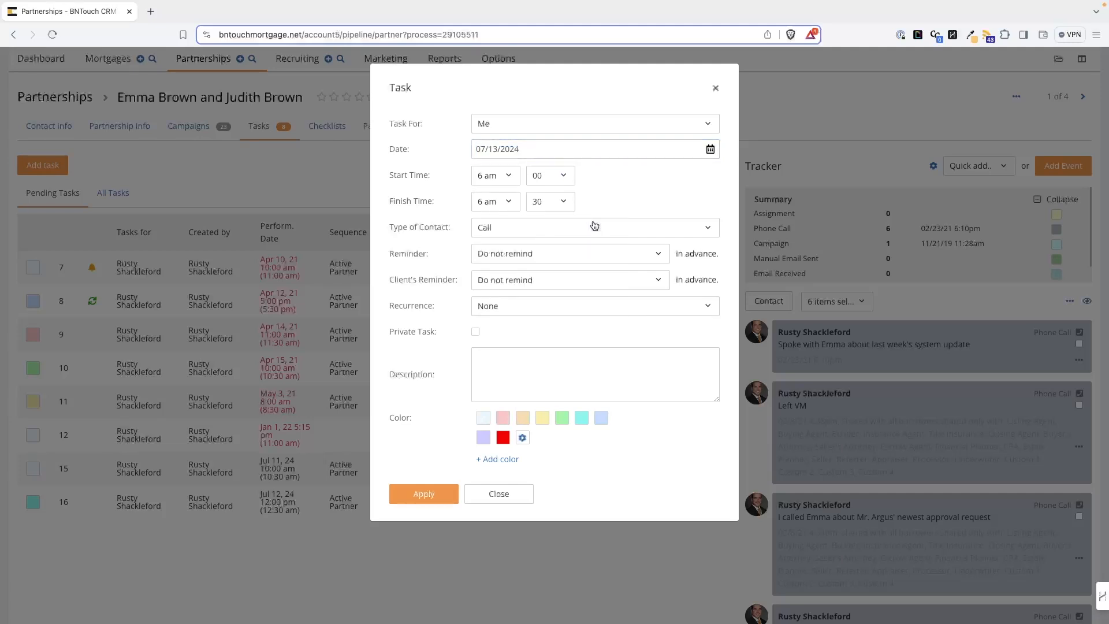
Step: Set the task's start time to 11 am and its type of contact to E-mail
{"action": "left_click", "coordinate": [500, 176]}
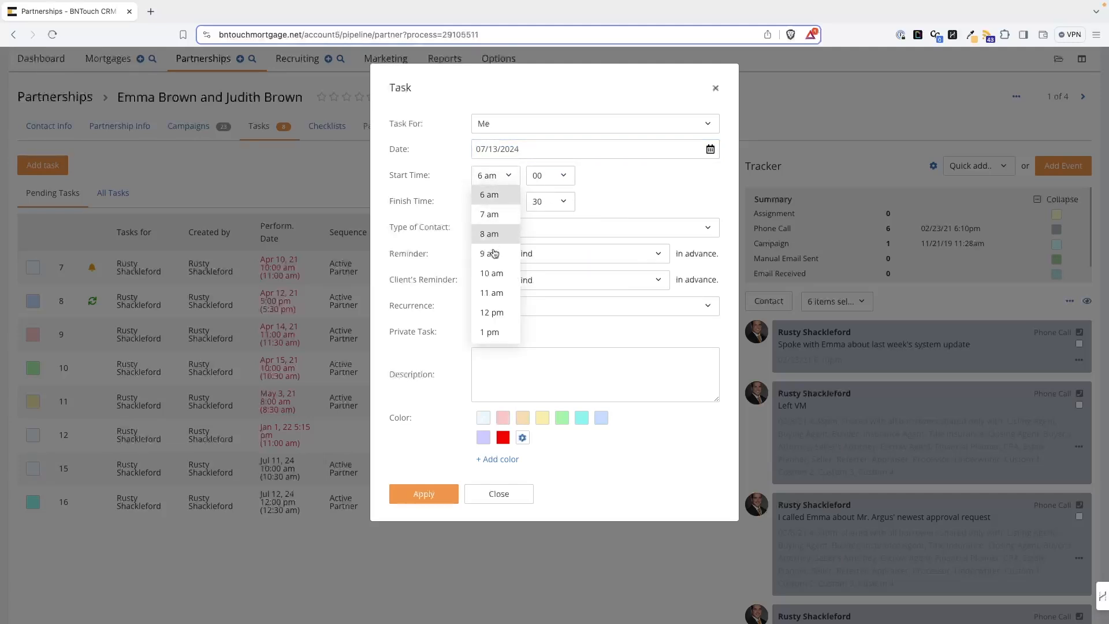
{"action": "left_click", "coordinate": [493, 292]}
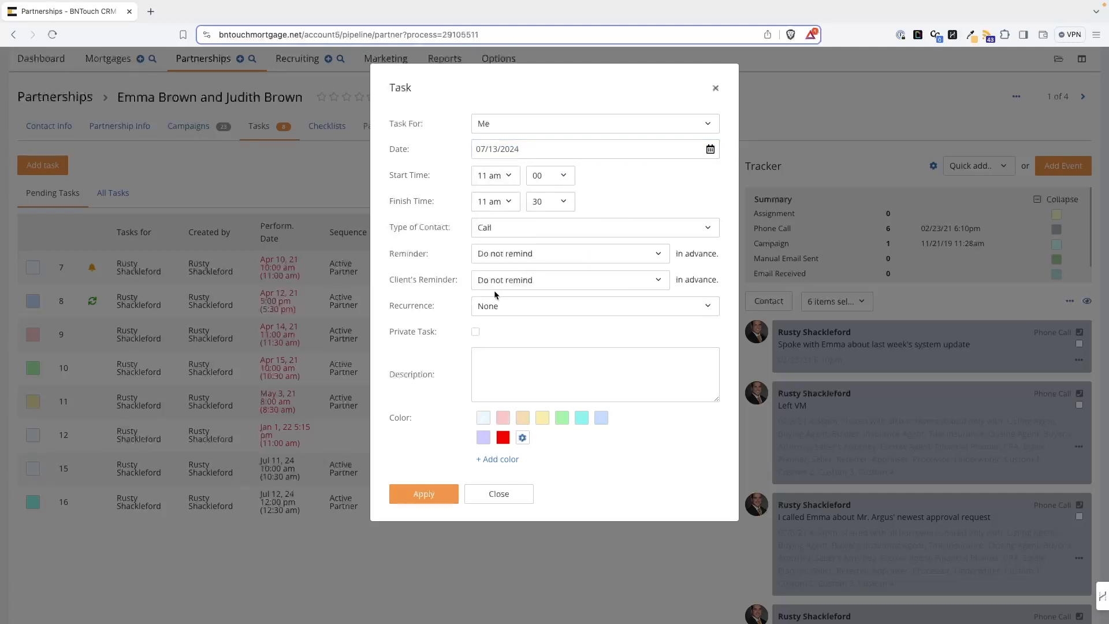
{"action": "left_click", "coordinate": [531, 238]}
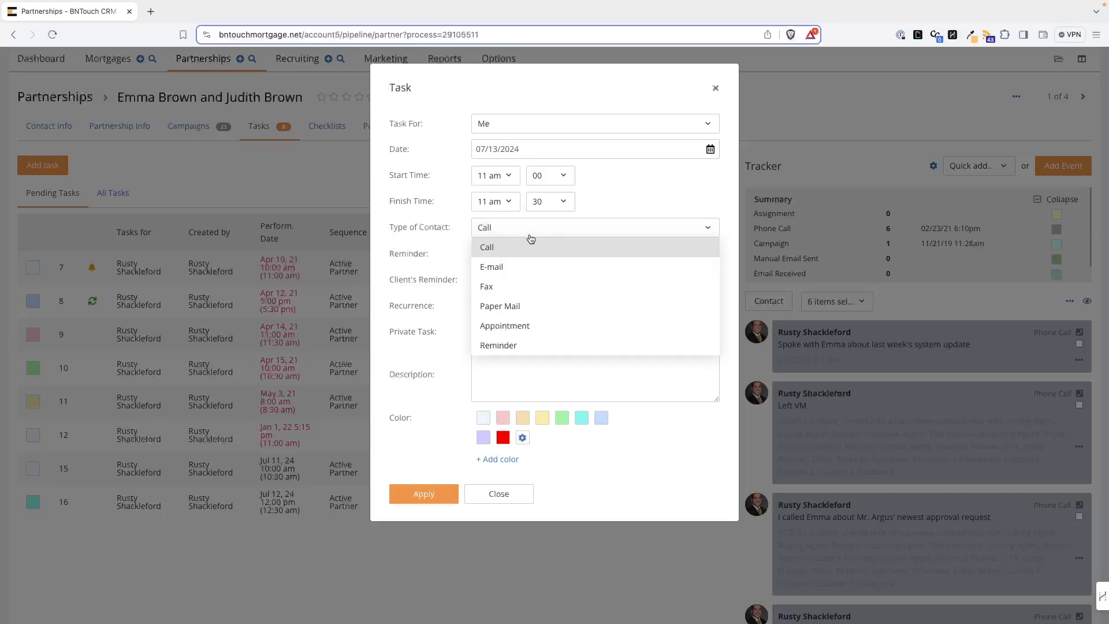
{"action": "left_click", "coordinate": [522, 267]}
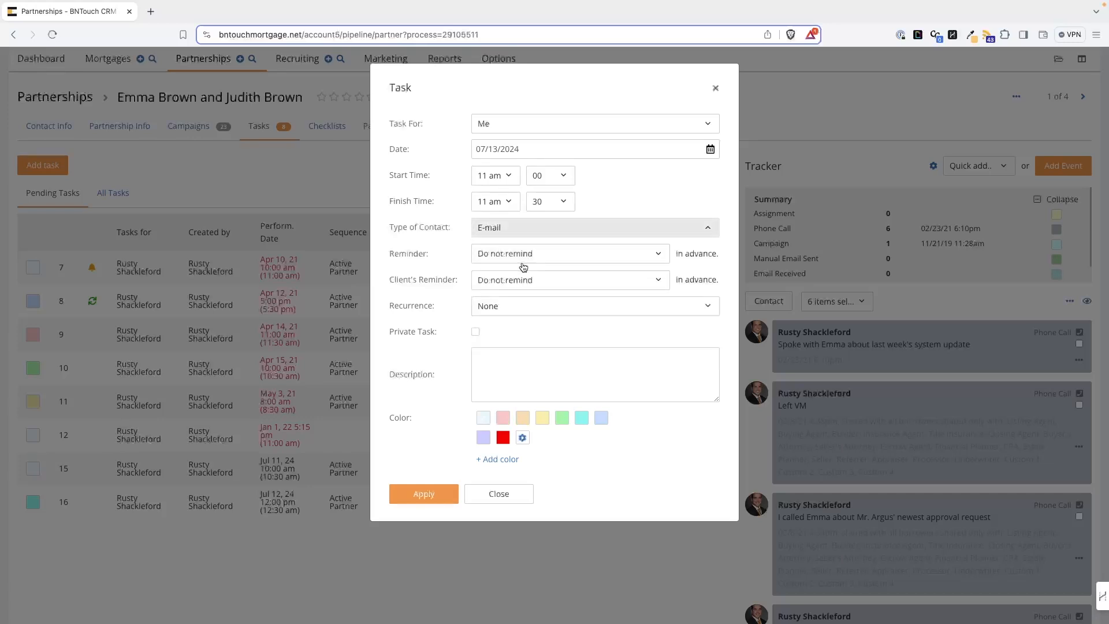
Step: Set the reminder to 10 minutes in advance and review the client's reminder and recurrence options
{"action": "left_click", "coordinate": [541, 256]}
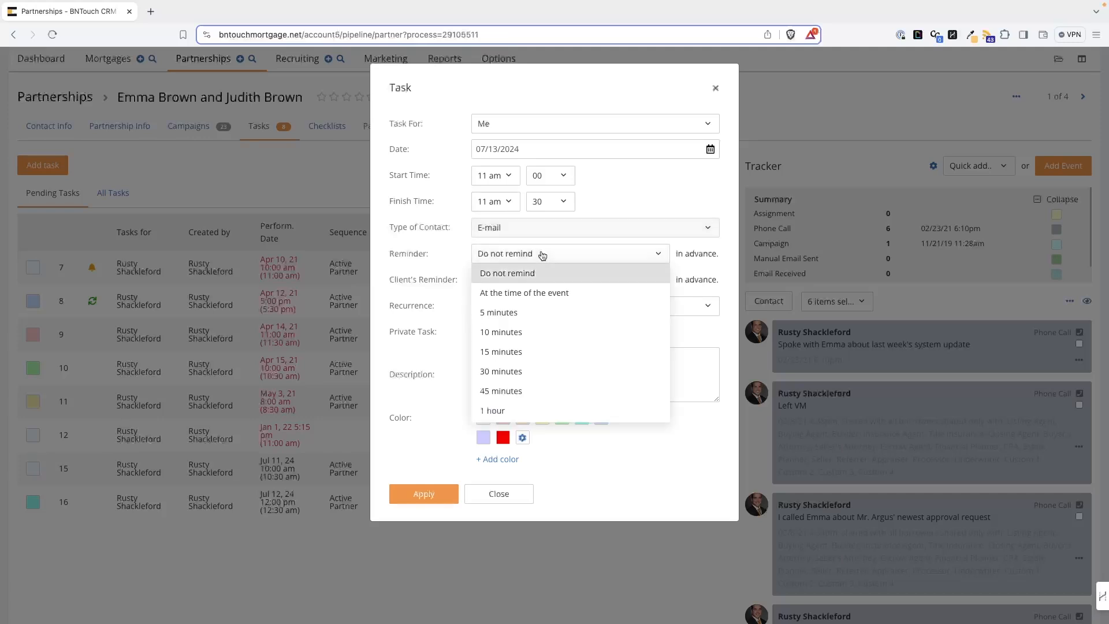
{"action": "left_click", "coordinate": [530, 334]}
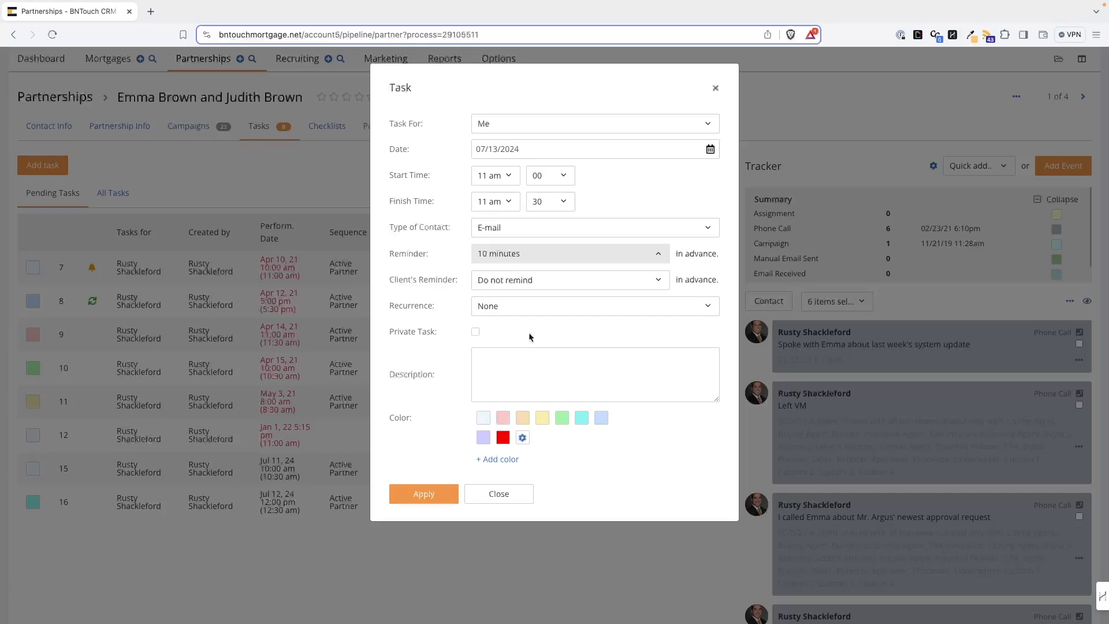
{"action": "left_click", "coordinate": [508, 283]}
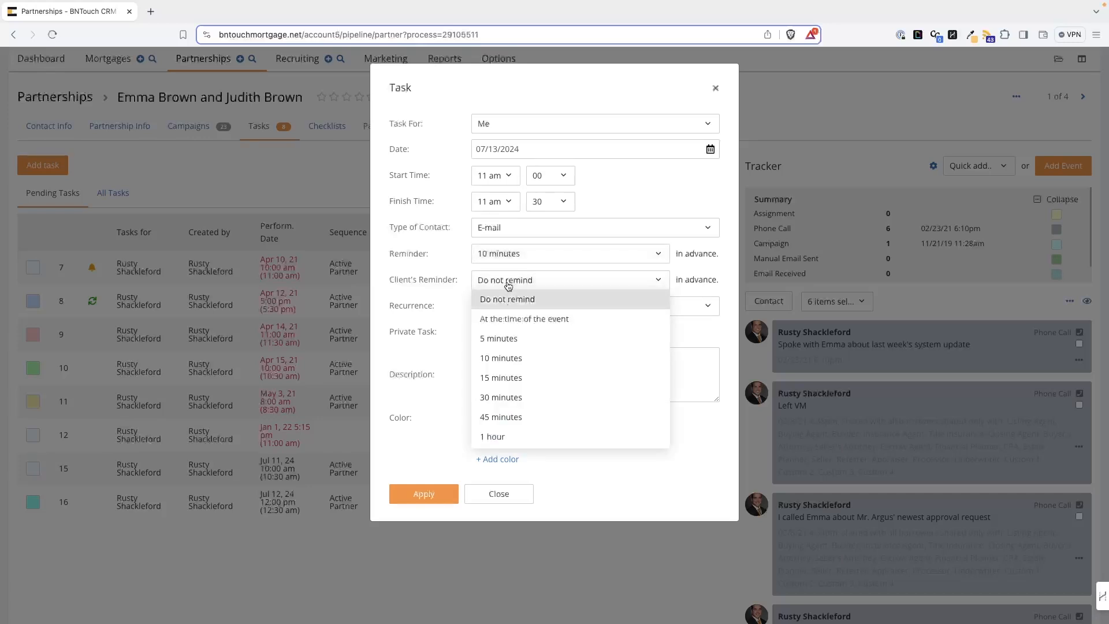
{"action": "scroll", "coordinate": [512, 374], "scroll_direction": "down", "scroll_amount": 5}
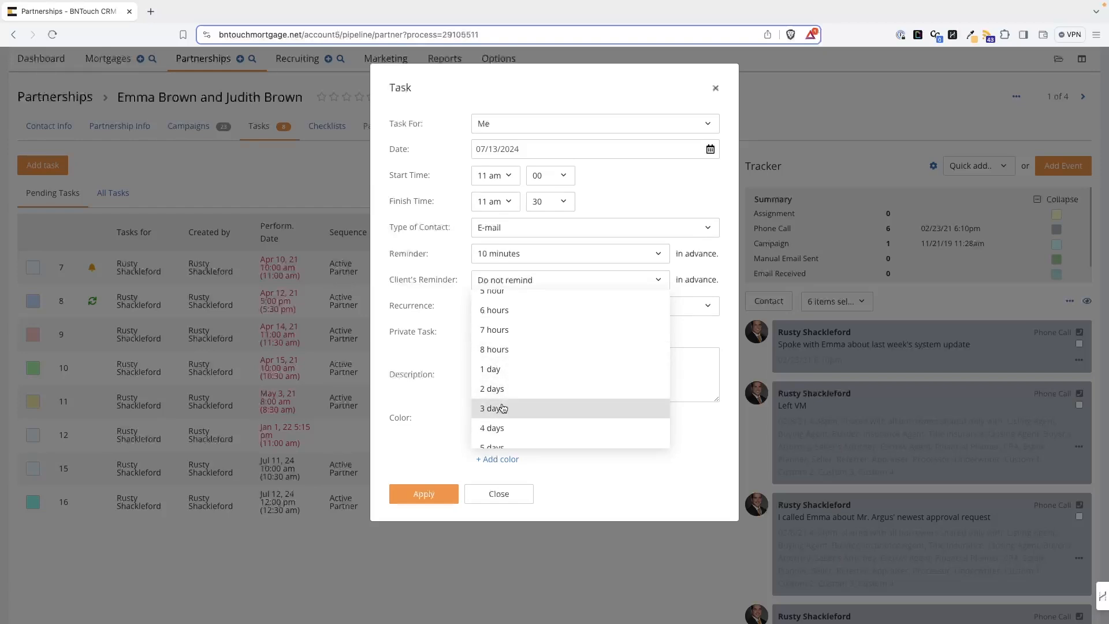
{"action": "scroll", "coordinate": [508, 329], "scroll_direction": "up", "scroll_amount": 5}
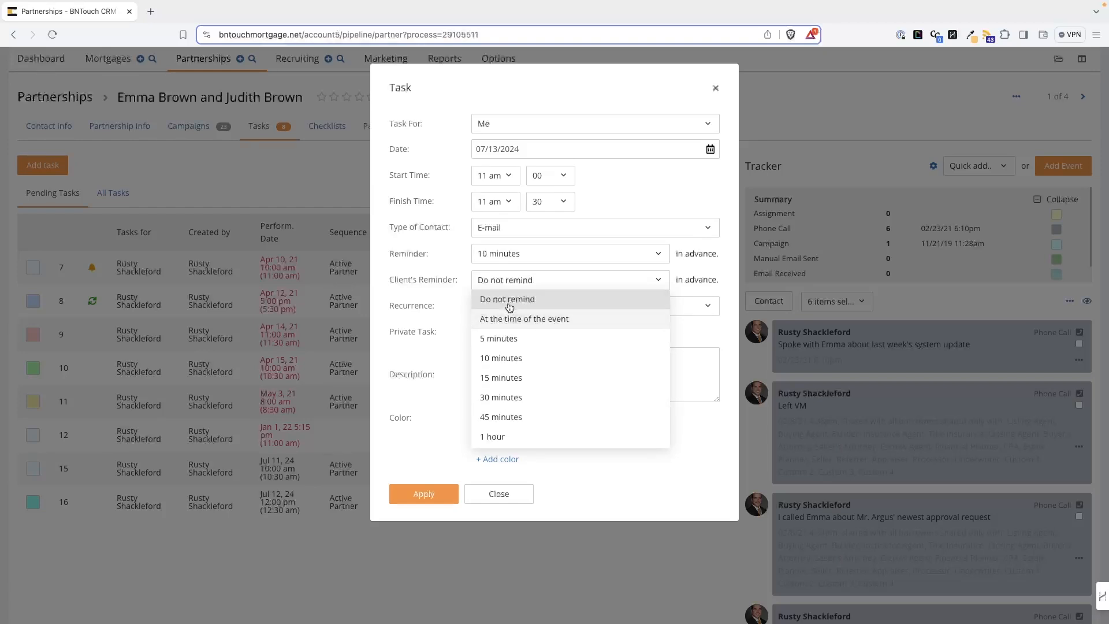
{"action": "left_click", "coordinate": [509, 308]}
{"action": "left_click", "coordinate": [508, 312]}
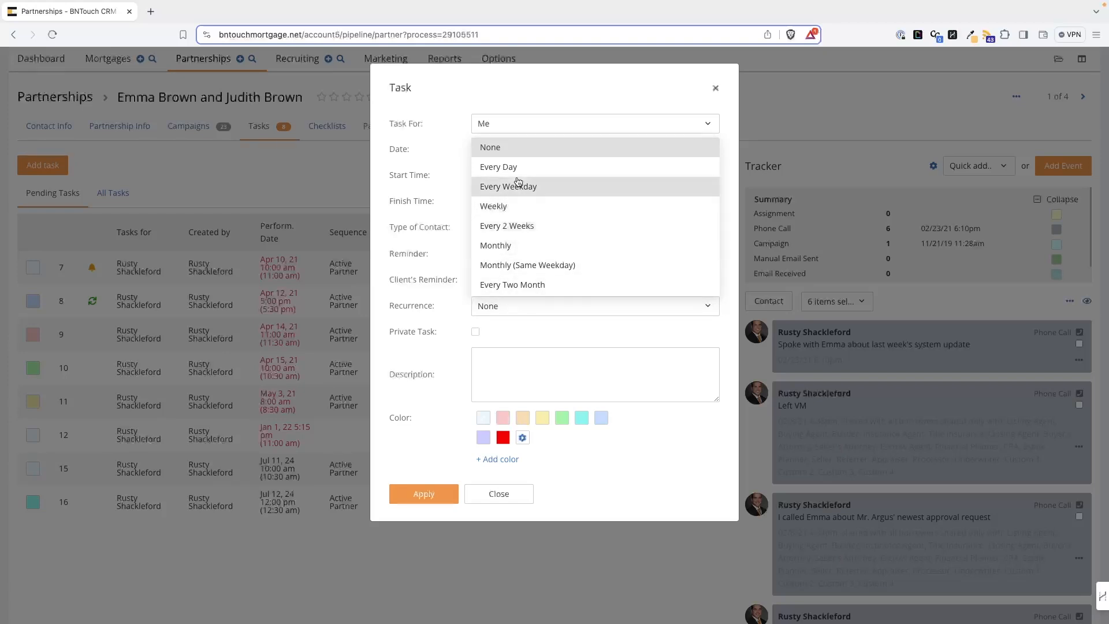
Step: Enter the description "Send Emma Jeremy's new contact info"
{"action": "left_click", "coordinate": [562, 380]}
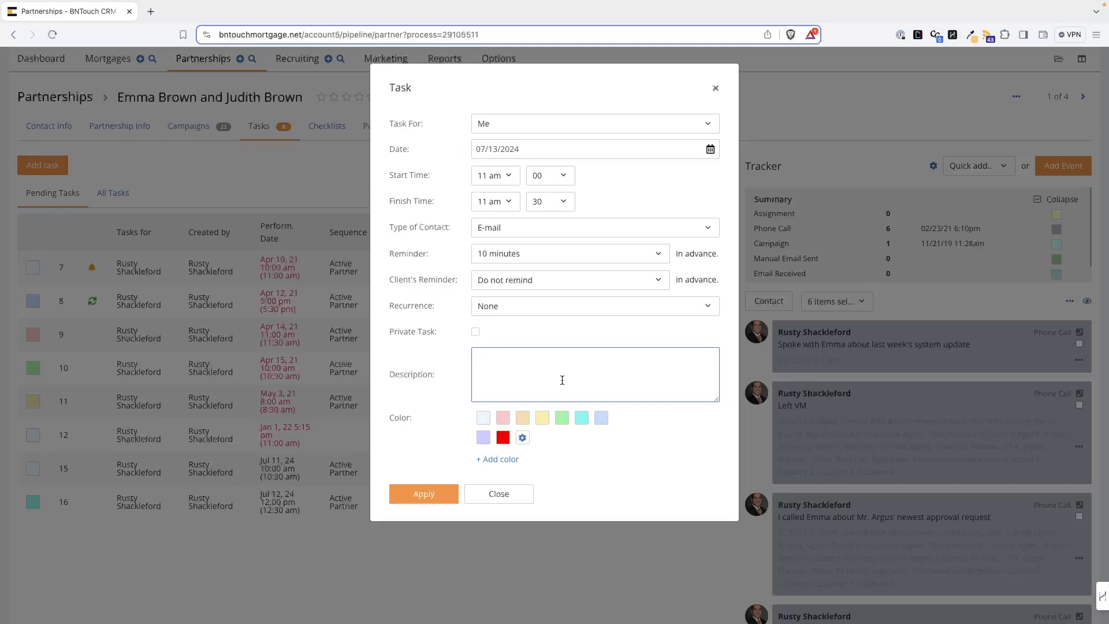
{"action": "type", "text": "Send Emma Jeremy"}
{"action": "type", "text": "'s new contact info"}
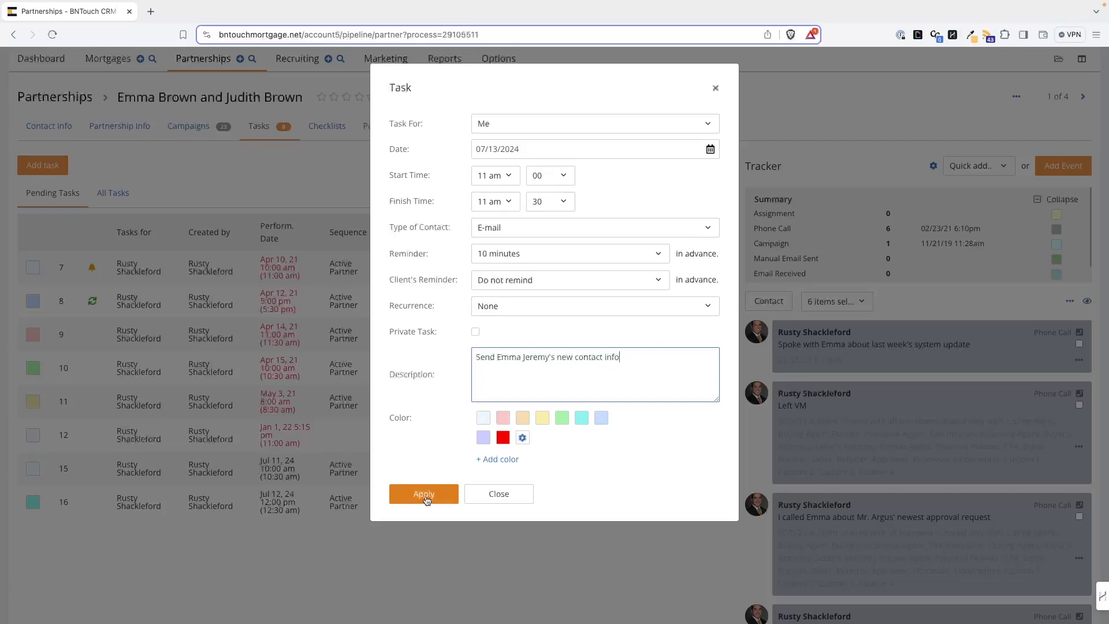
Step: Choose the green color for the task and apply it
{"action": "left_click", "coordinate": [563, 417]}
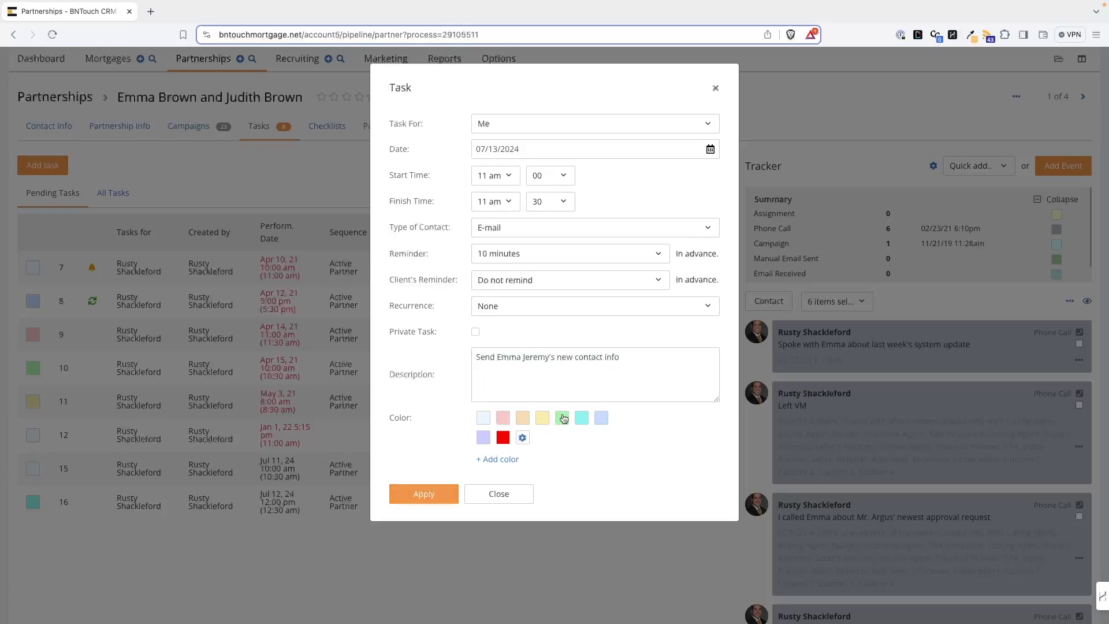
{"action": "left_click", "coordinate": [412, 498]}
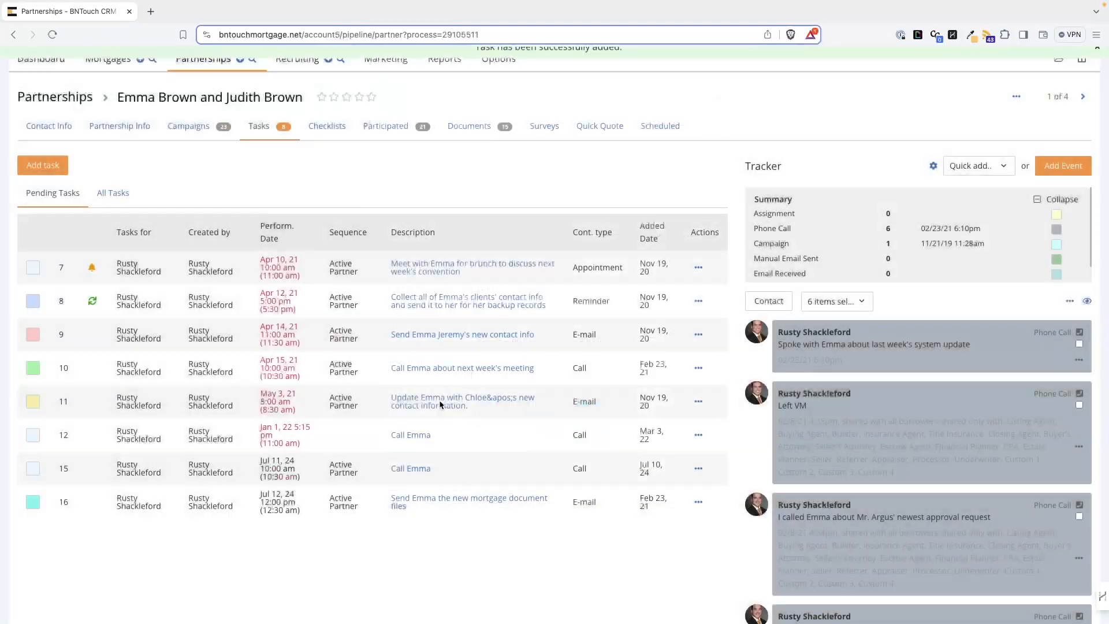